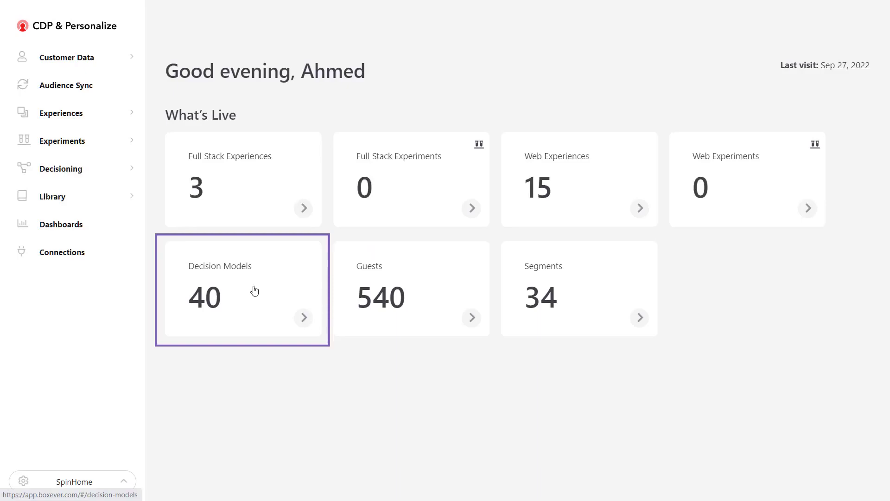
- Open the decision model Personalized Banner - Sunrise from the list of decision models
click(70, 171)
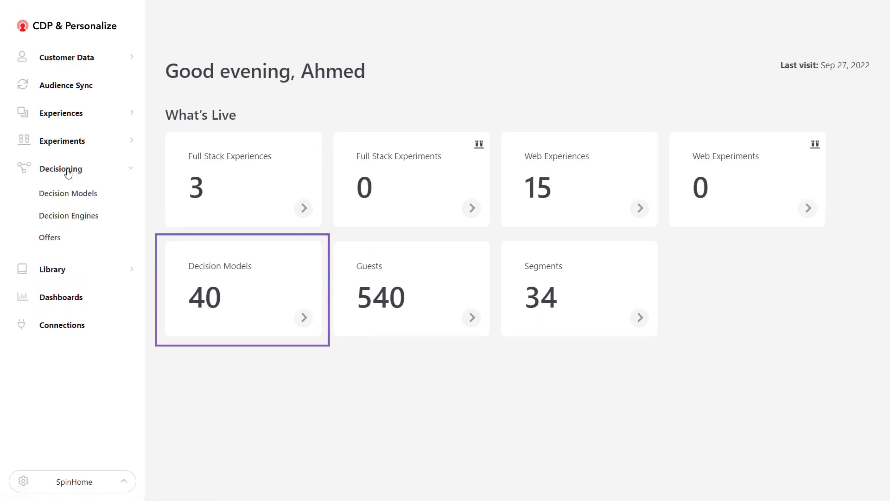
click(67, 197)
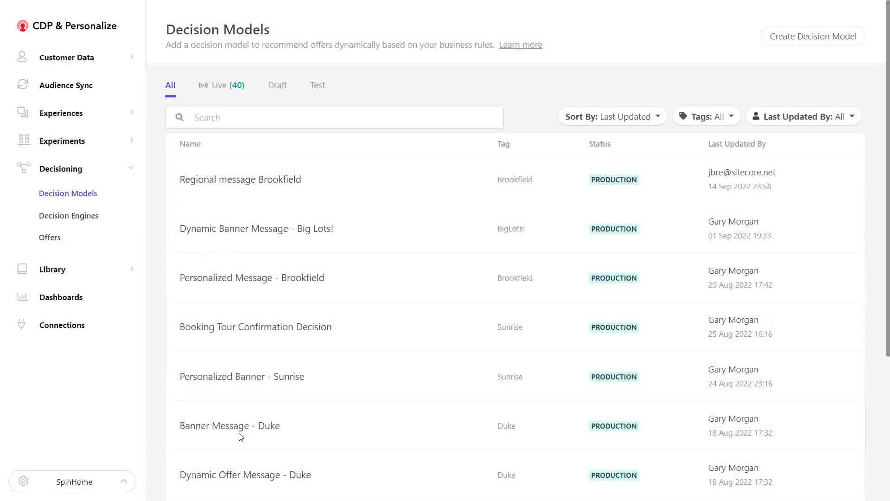
click(240, 381)
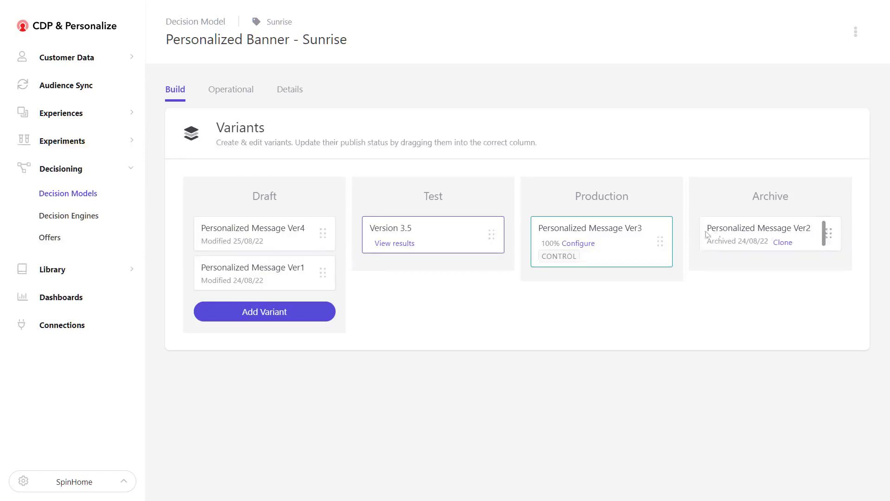
- Add a draft variant titled "Variant 5" based on Personalized Message Ver4 and open its canvas
click(638, 232)
click(283, 312)
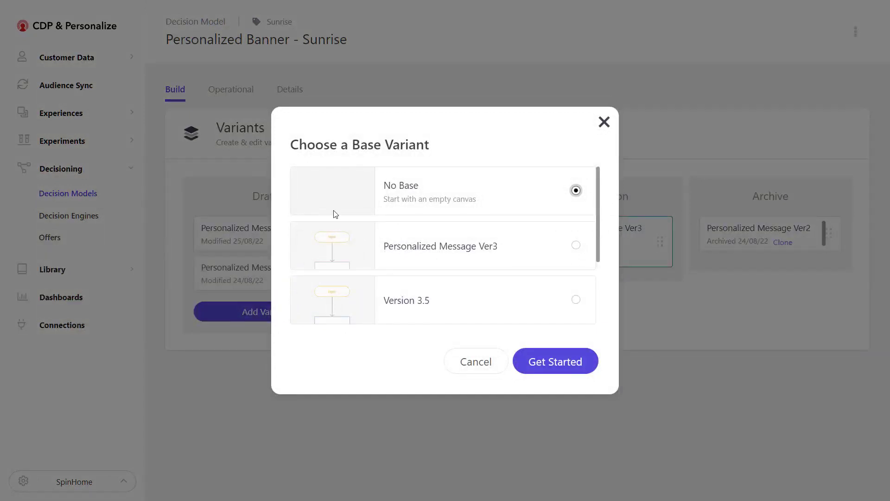
scroll(363, 251, down, 3)
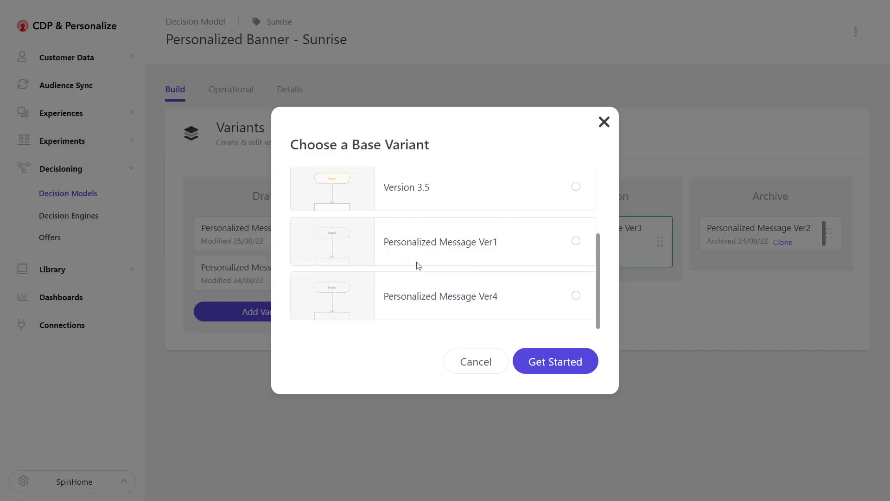
click(576, 296)
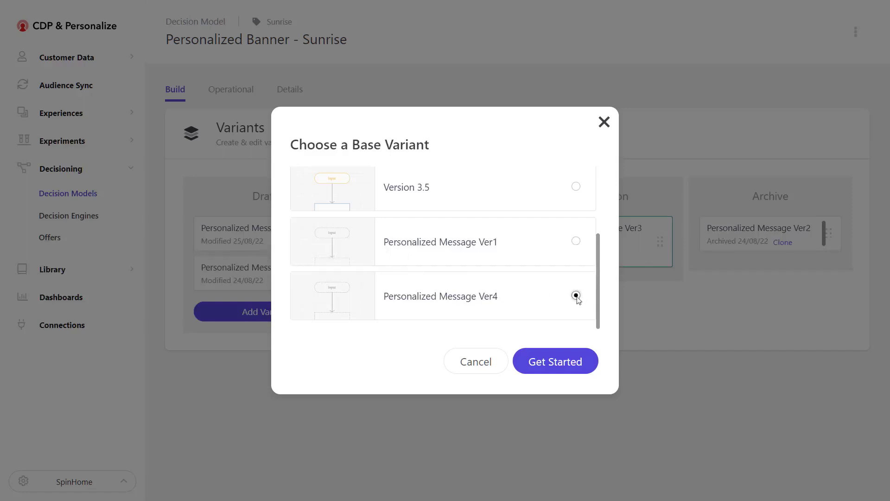
click(570, 362)
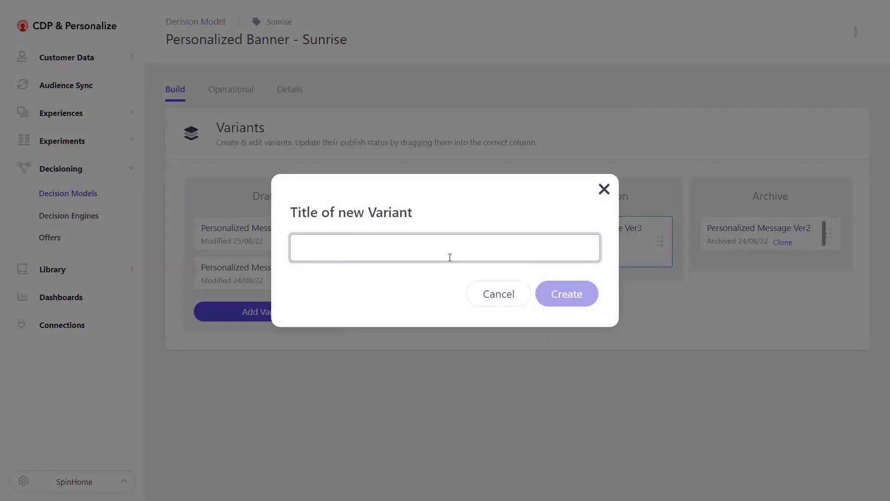
text(Variant 5)
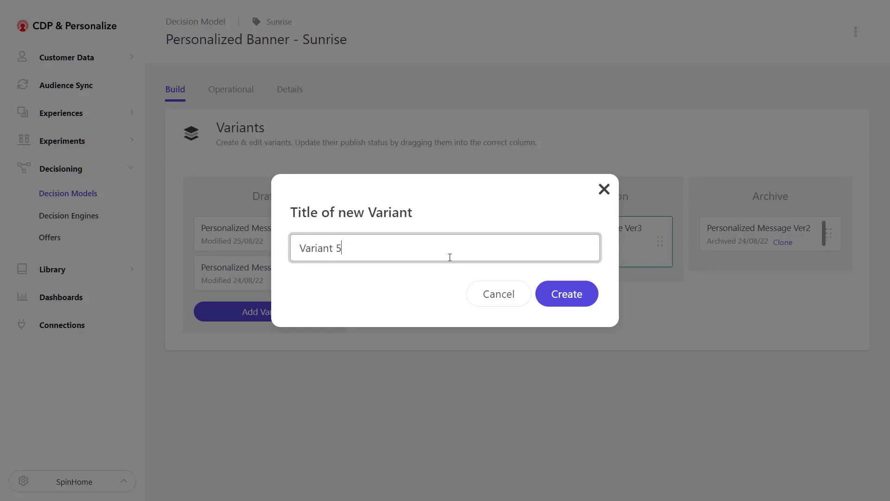
key(Return)
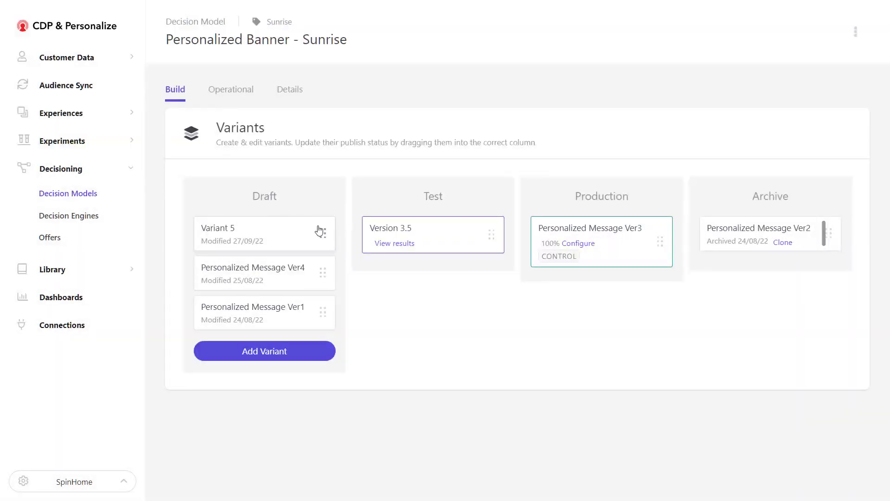
click(319, 230)
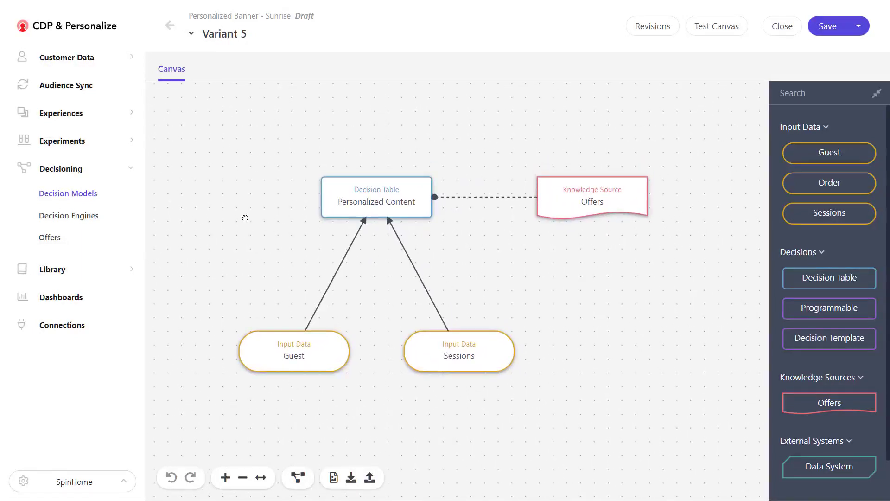
- Examine the decision table, input data and knowledge source on the canvas and the available element types
drag(246, 218, 251, 218)
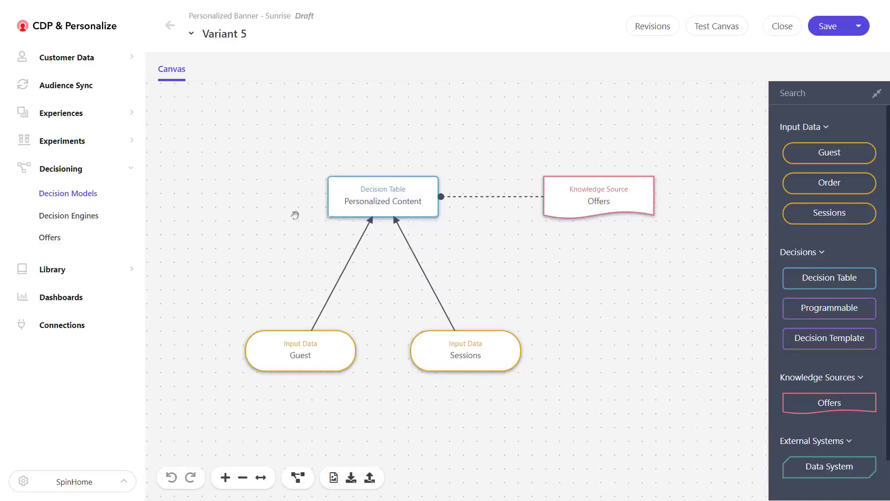
scroll(807, 200, down, 1)
scroll(807, 200, up, 1)
scroll(807, 199, down, 1)
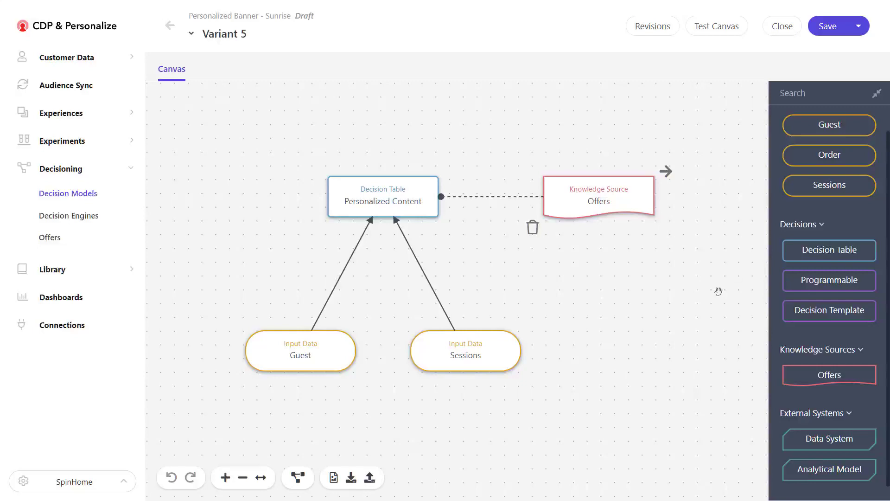
click(383, 449)
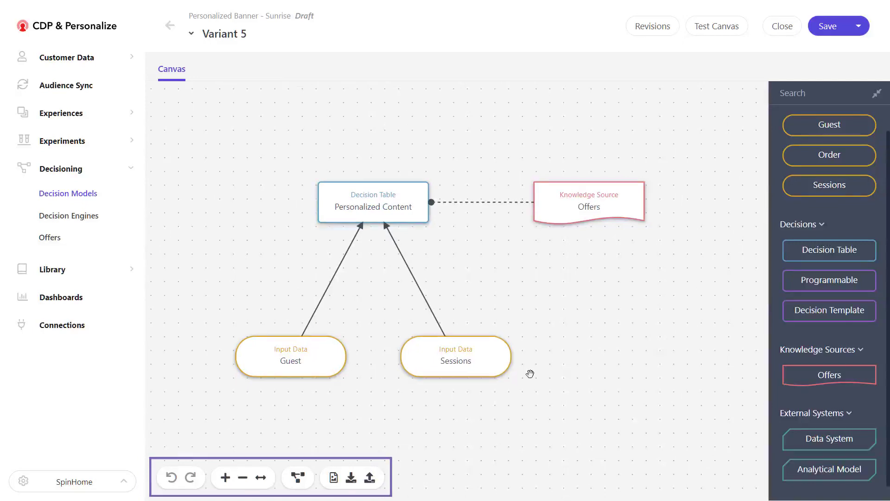
scroll(539, 337, up, 1)
mouse_move(542, 338)
click(484, 369)
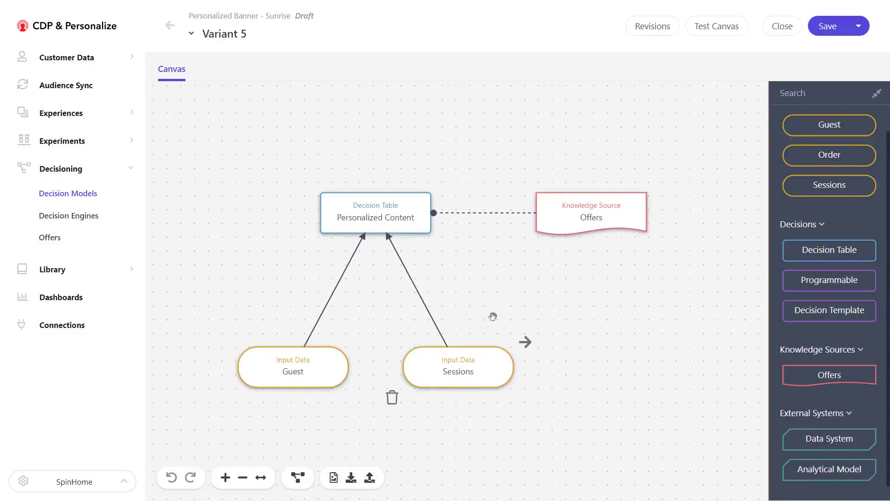
scroll(523, 304, up, 3)
drag(493, 308, 492, 300)
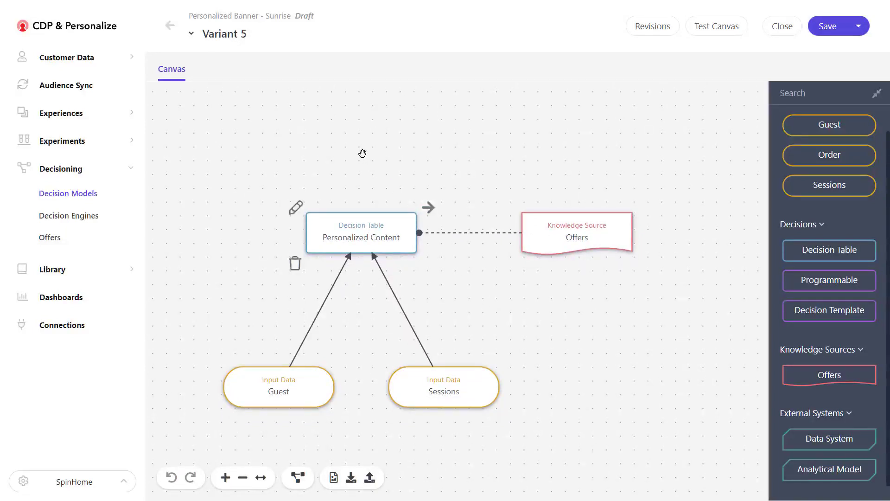
scroll(362, 153, down, 1)
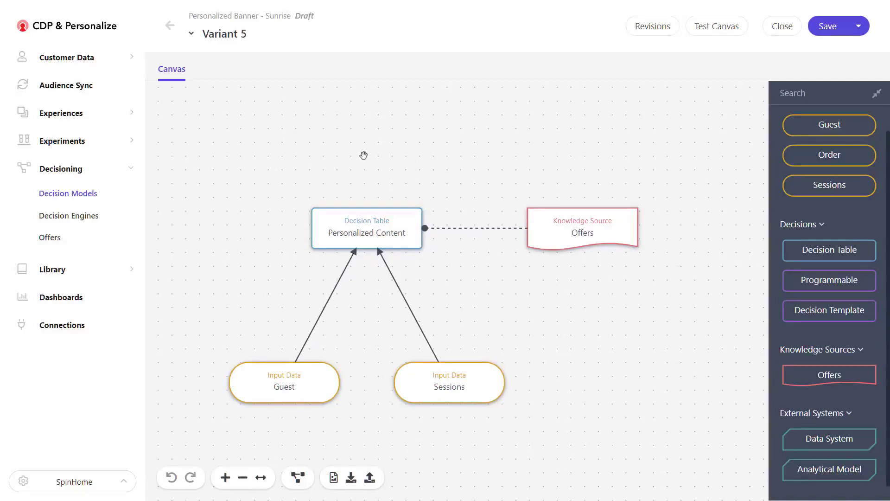
drag(365, 160, 373, 162)
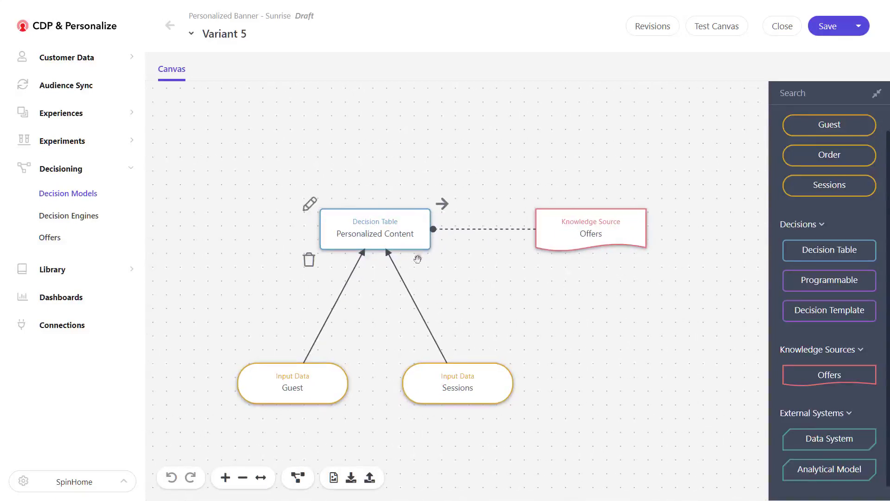
- Move the Sessions, Offers, Personalized Content and Guest elements to different spots on the canvas
drag(471, 372, 488, 97)
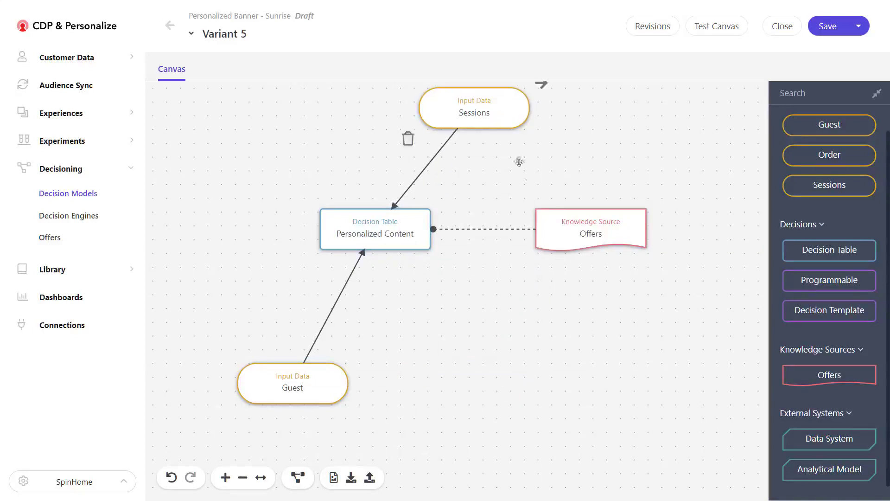
drag(556, 232, 260, 176)
drag(380, 223, 523, 294)
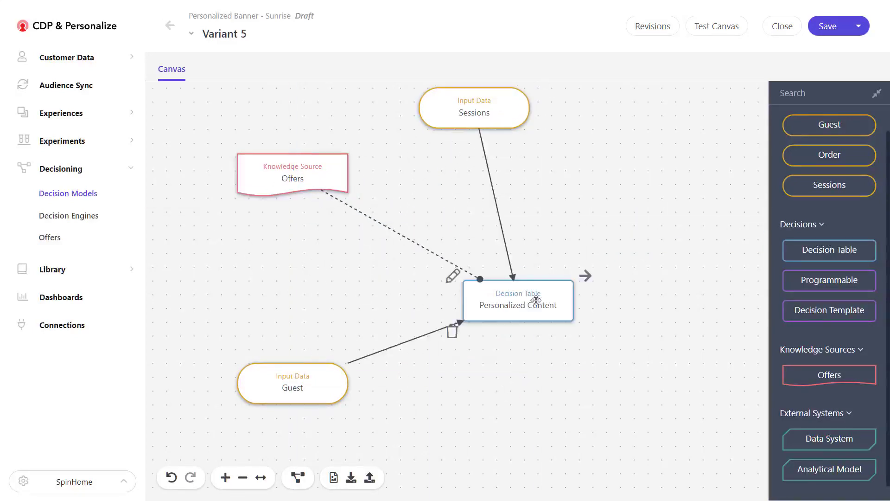
drag(329, 402, 323, 329)
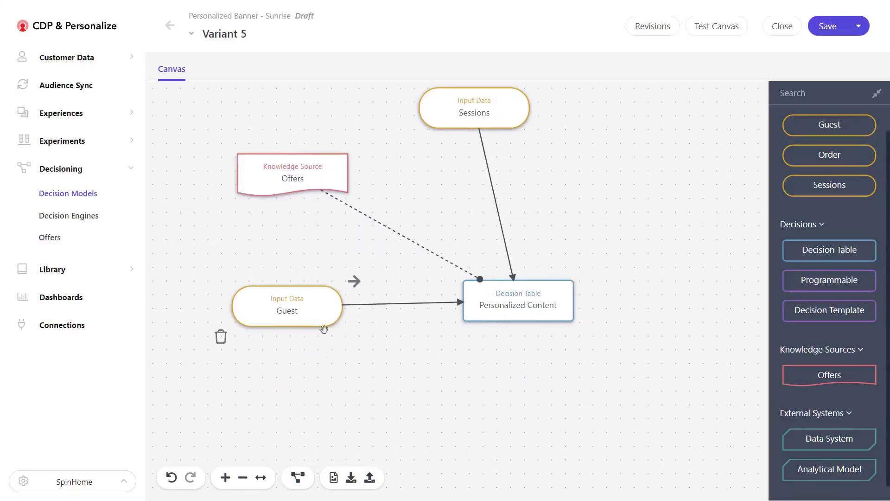
- Apply the automatic layout to the decision diagram and fit it to the canvas
click(297, 477)
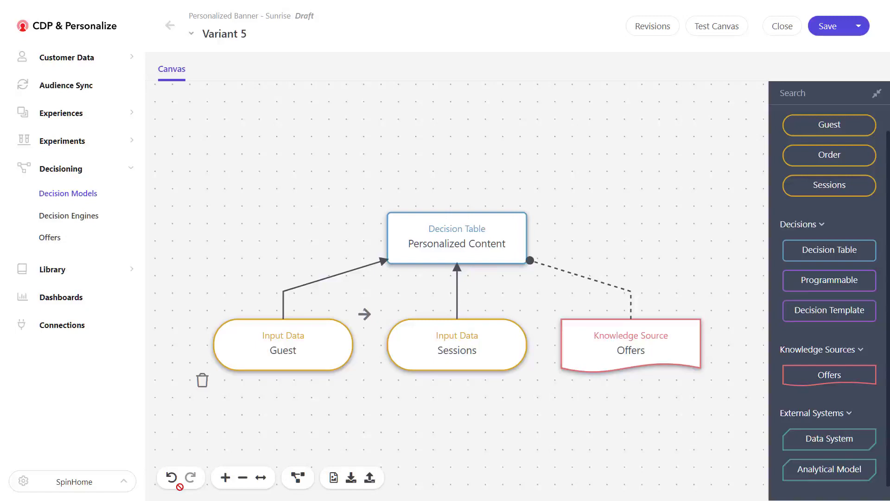
click(227, 478)
click(242, 477)
click(260, 479)
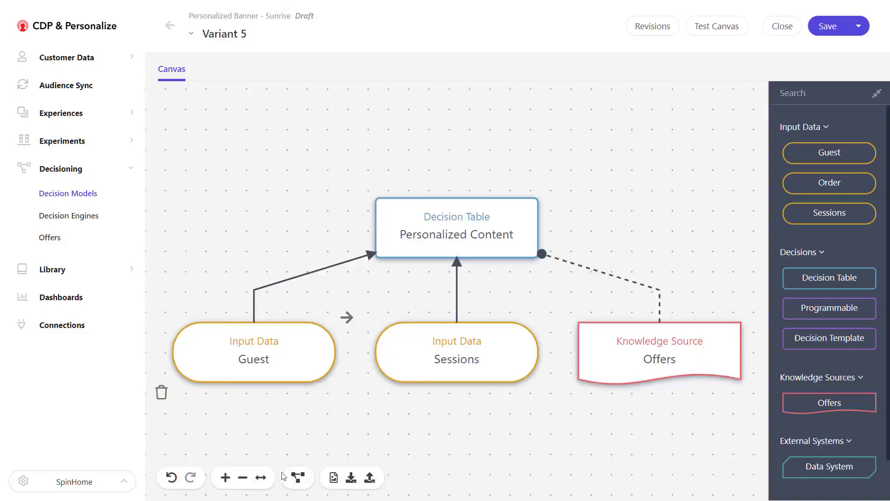
- Add a second Guest input and a new decision table above it, in the free area right of the existing diagram
click(241, 478)
click(239, 479)
drag(433, 433, 439, 473)
drag(811, 156, 653, 320)
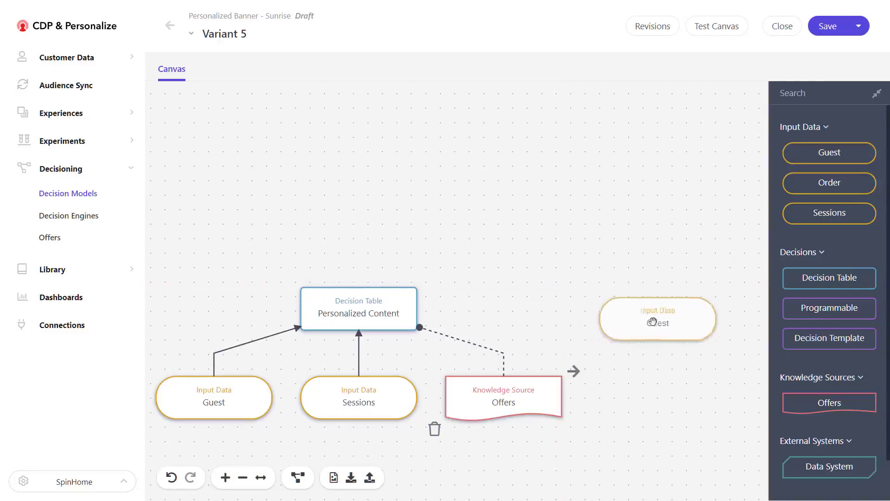
drag(829, 274, 646, 136)
drag(658, 300, 652, 318)
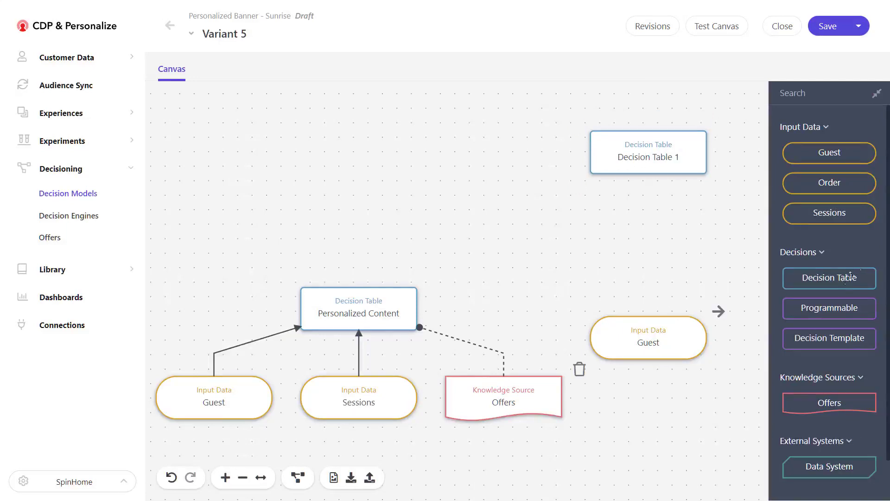
- Add the get_state data system and a programmable decision side by side between the new decision table and the new Guest input
drag(818, 465, 578, 252)
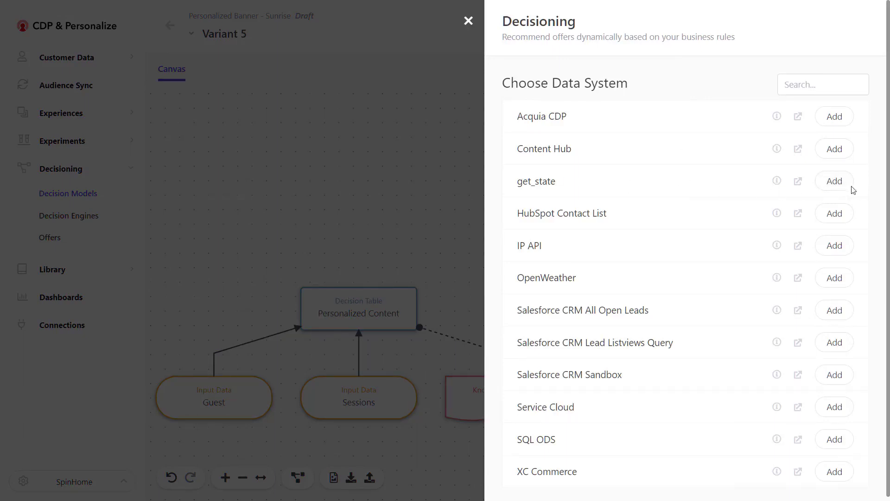
click(835, 181)
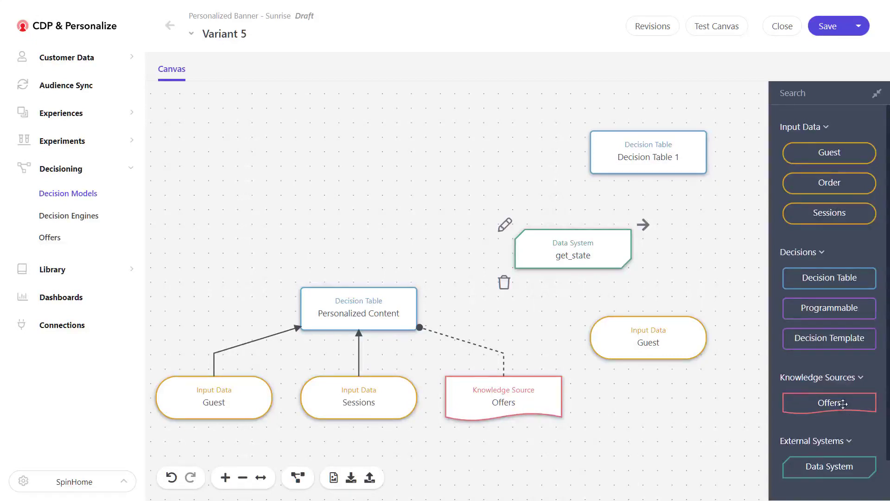
scroll(844, 405, down, 1)
drag(830, 279, 706, 250)
drag(602, 241, 556, 242)
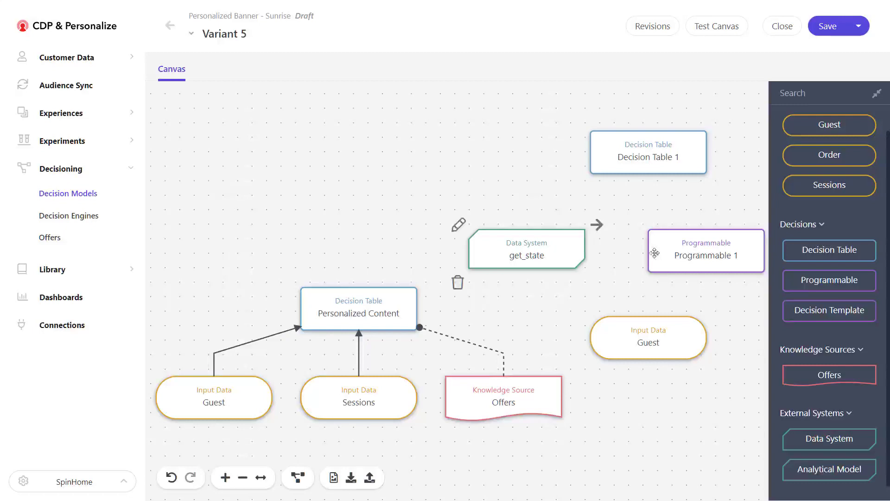
drag(668, 336, 656, 335)
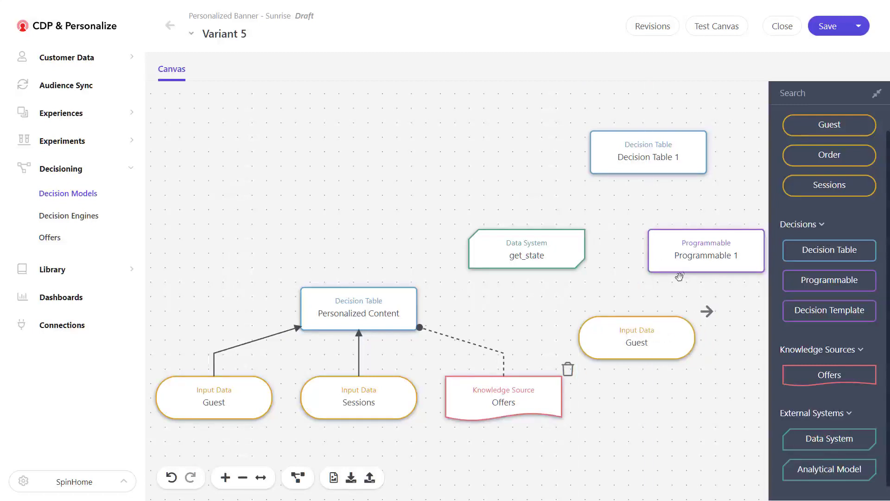
- Rename the new programmable decision IsFirstTimeUser, set its type to Boolean, and save the variant
click(685, 245)
click(638, 226)
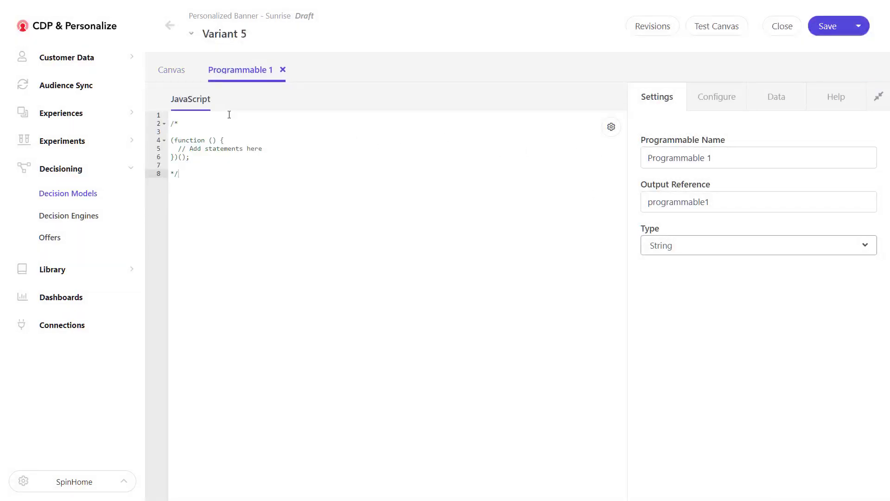
drag(645, 158, 714, 160)
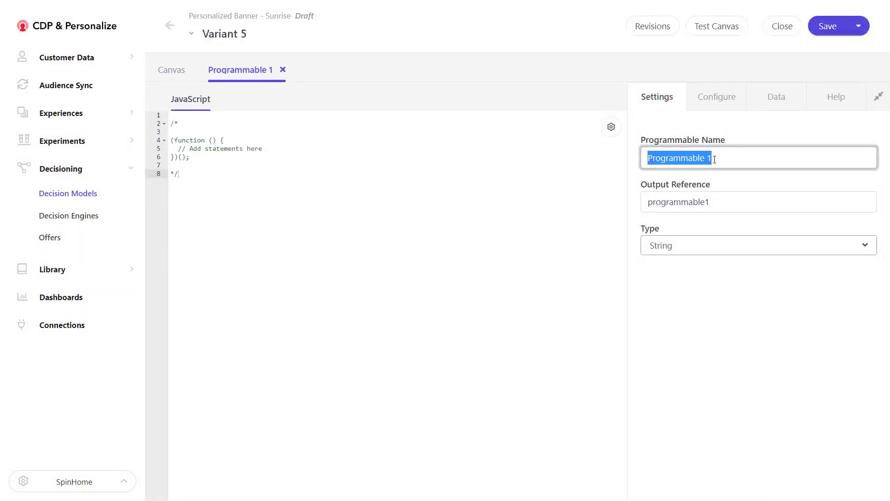
text(IsFirstTimeUser)
click(709, 249)
click(829, 290)
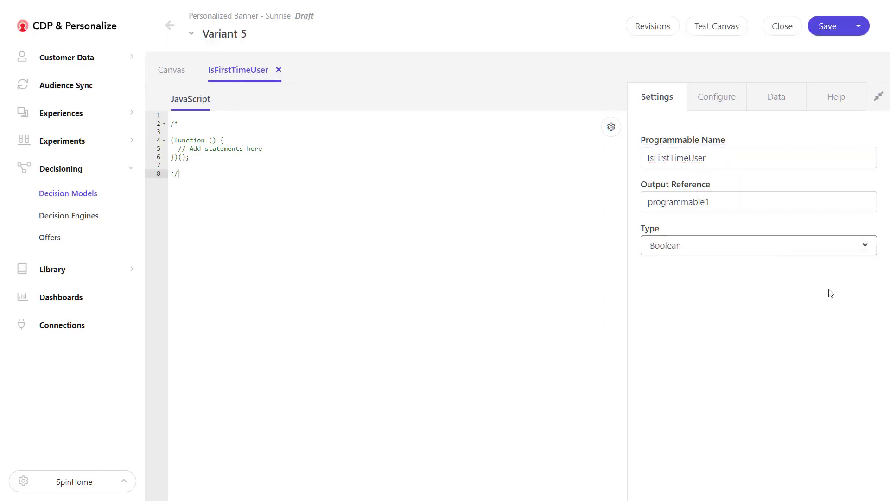
triple_click(218, 149)
click(823, 26)
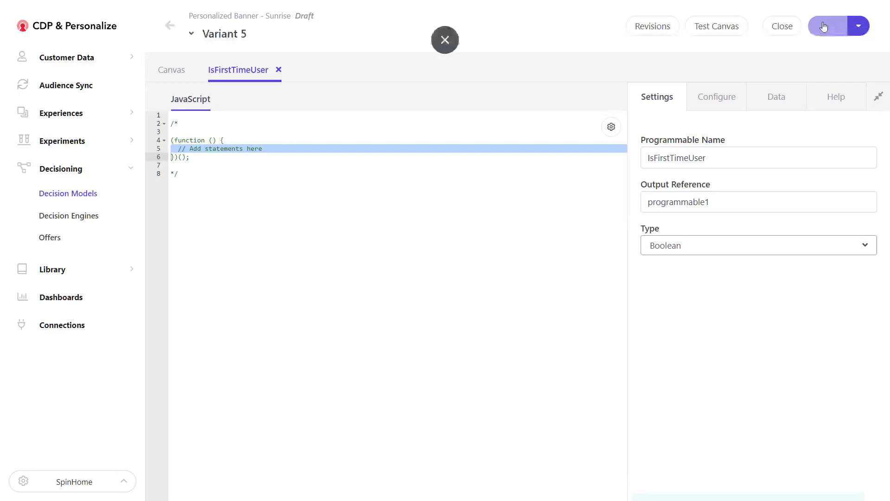
- Open the get_state data system from the canvas to view its ipAddress request input
click(171, 71)
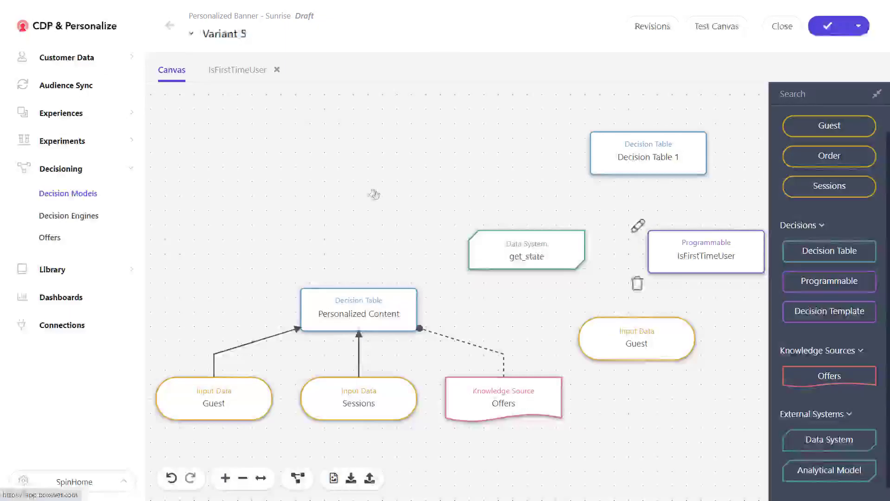
click(461, 227)
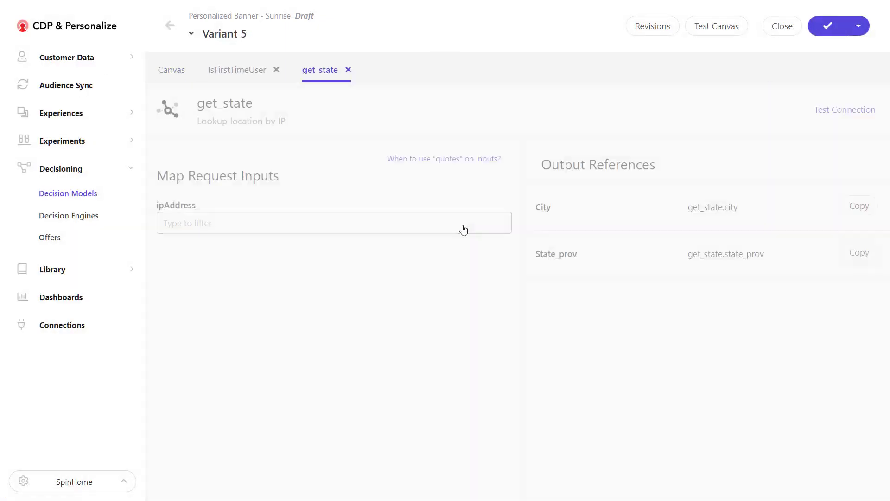
click(314, 224)
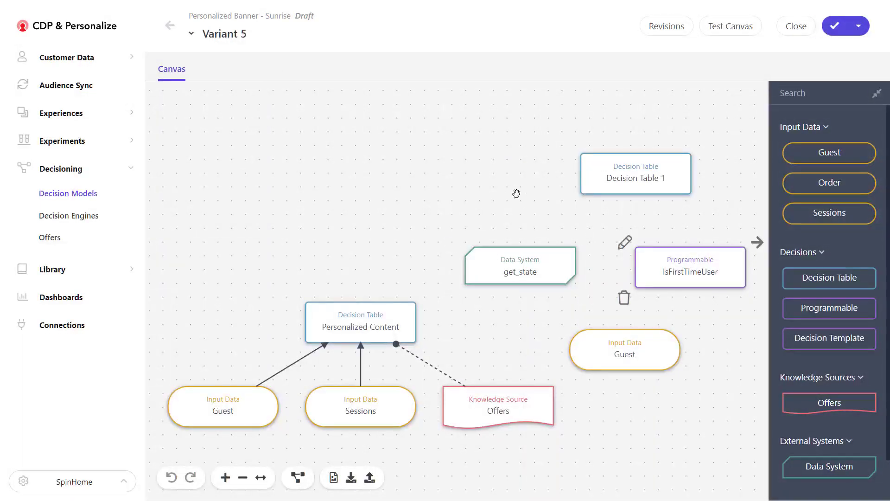
- Connect the new Guest input to get_state and IsFirstTimeUser, and connect both of those to Decision Table 1
drag(688, 326, 690, 271)
drag(689, 328, 547, 281)
drag(587, 242, 610, 194)
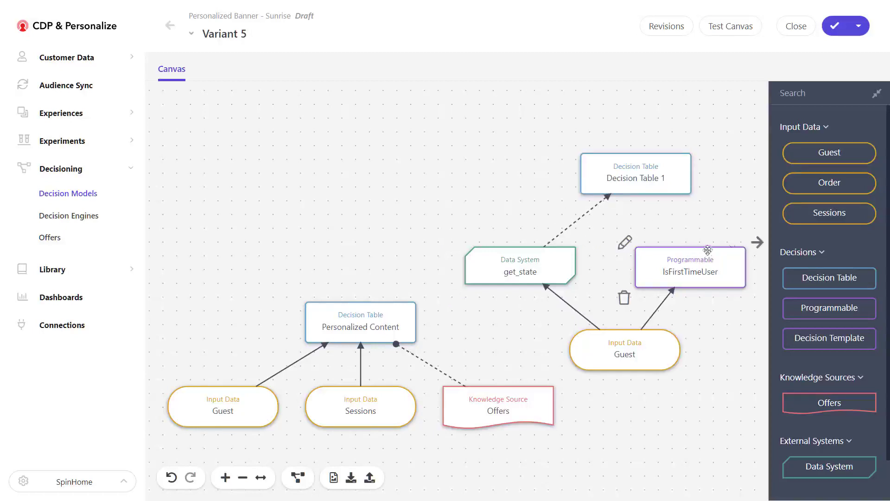
drag(751, 243, 614, 190)
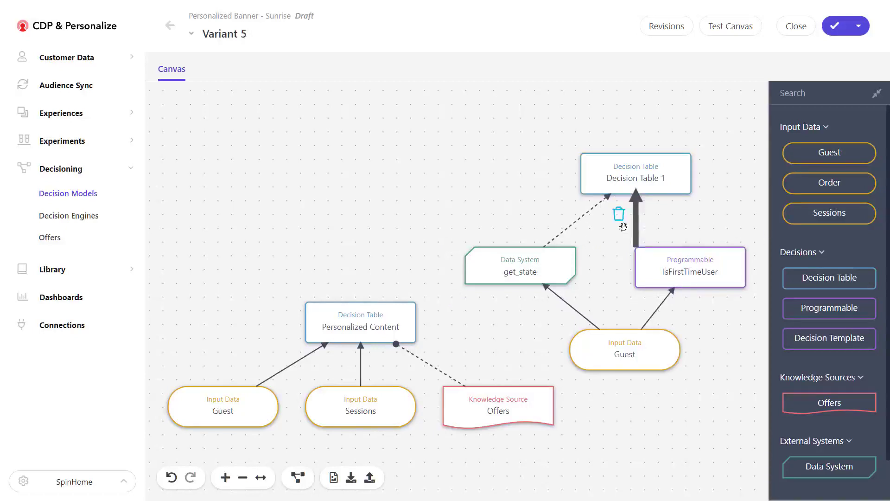
- Open Decision Table 1 and add a City input column from the get_state data system's city output
click(570, 144)
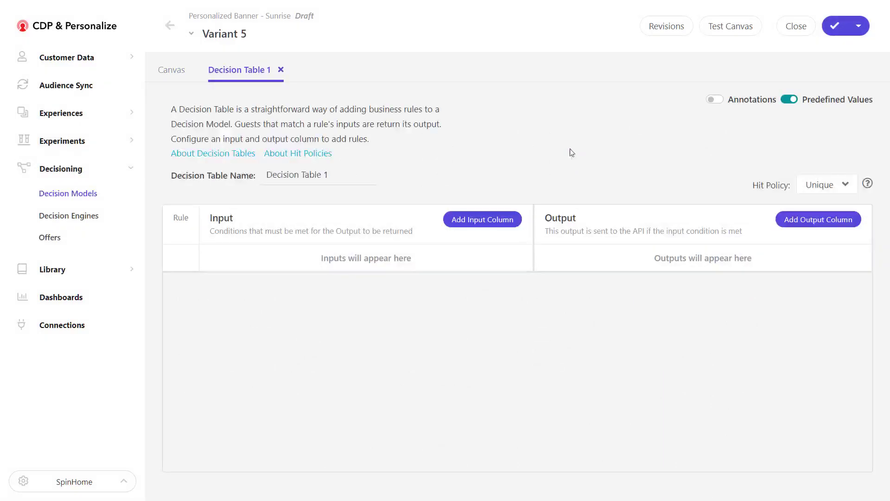
click(501, 217)
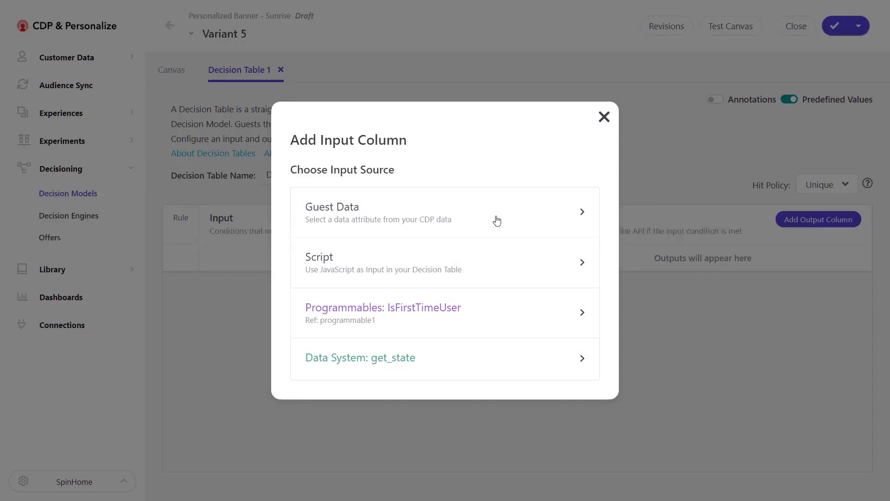
click(480, 370)
click(295, 238)
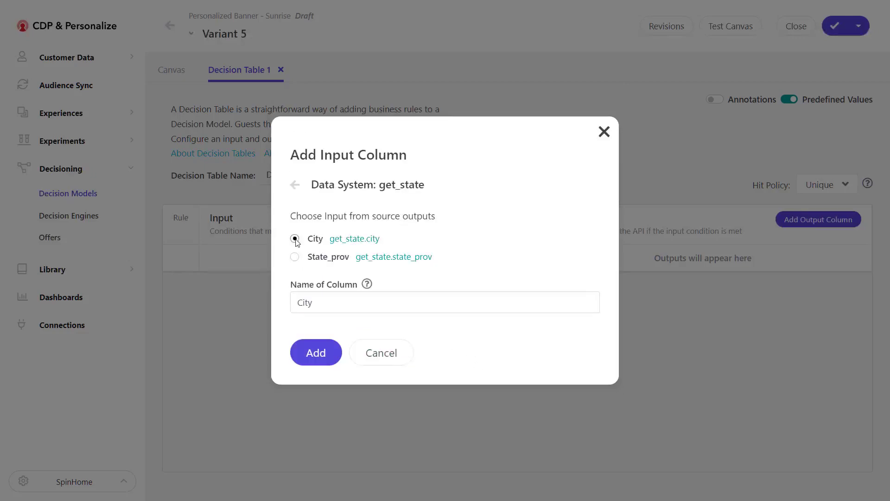
click(311, 351)
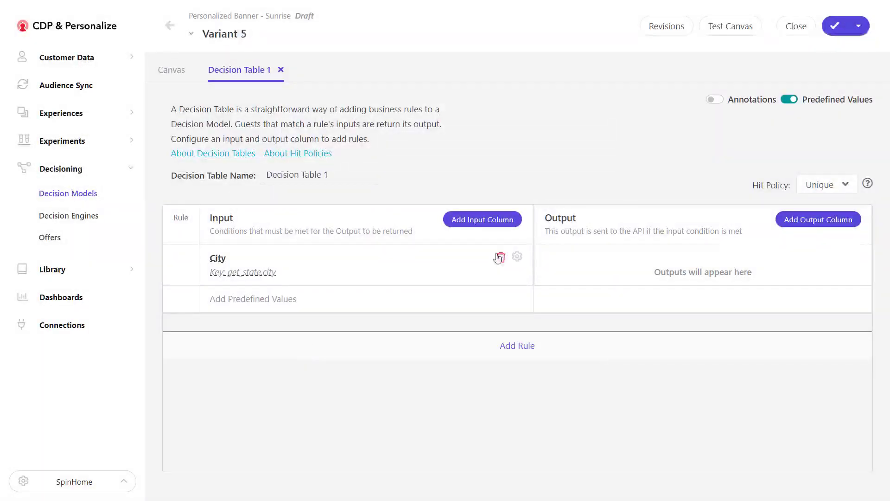
click(408, 304)
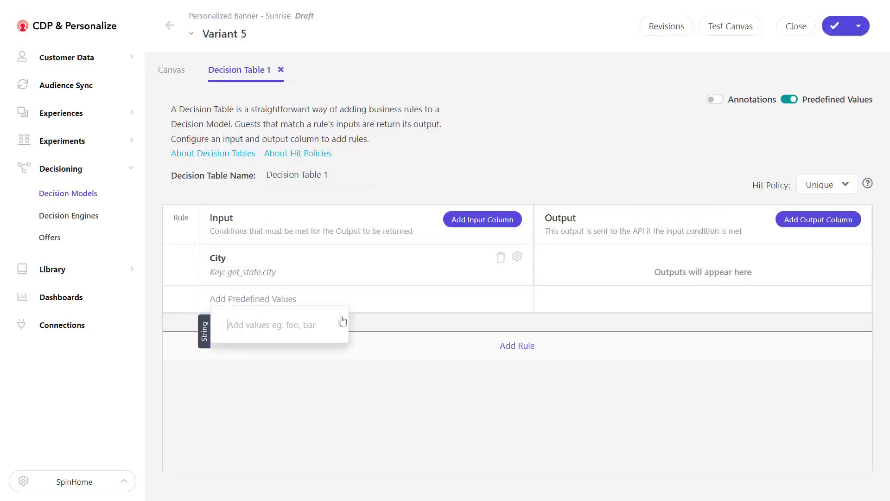
- Add a boolean input column named FirstTimer sourced from the IsFirstTimeUser programmable
click(470, 221)
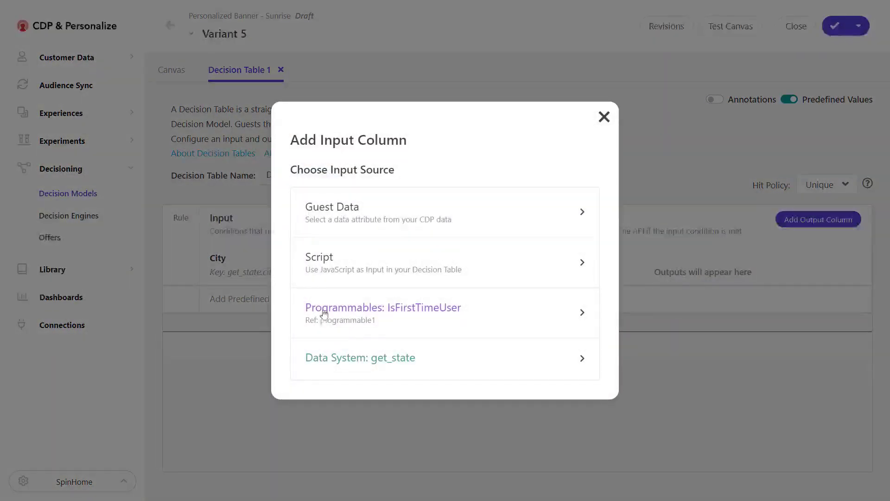
click(514, 311)
click(348, 248)
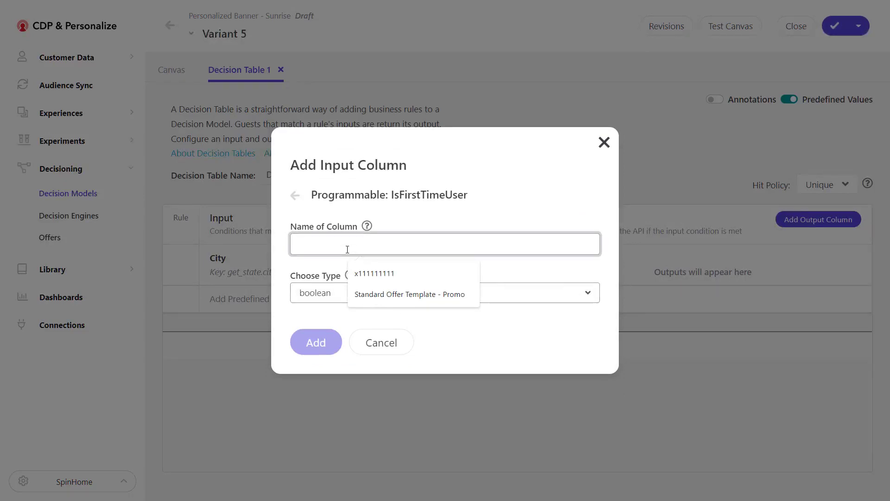
text(FirstTimer)
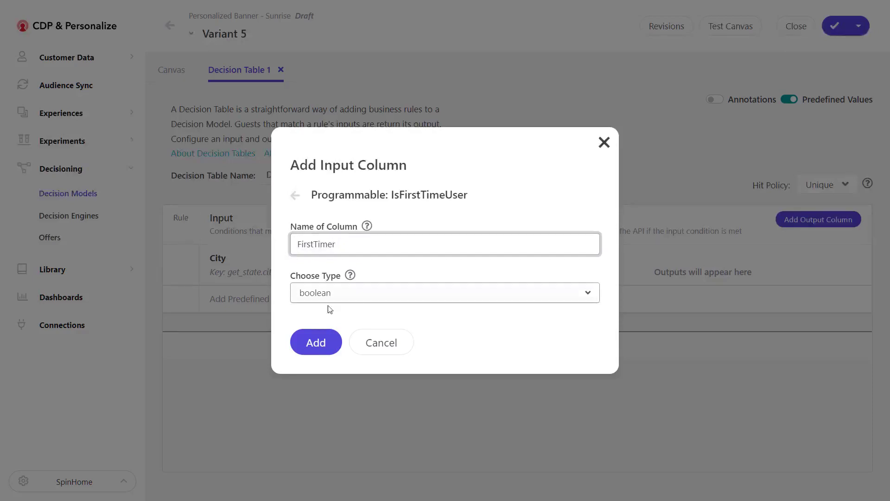
click(315, 341)
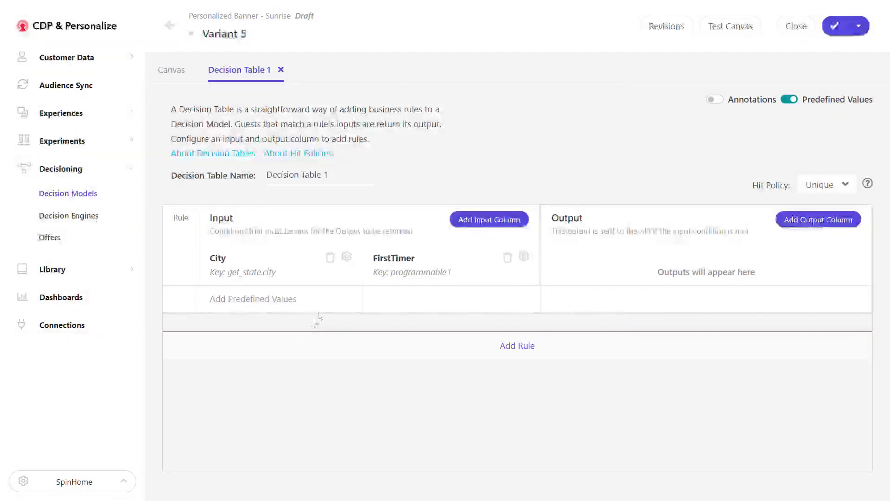
- Add an output column named SunShineOffer with type boolean
click(824, 229)
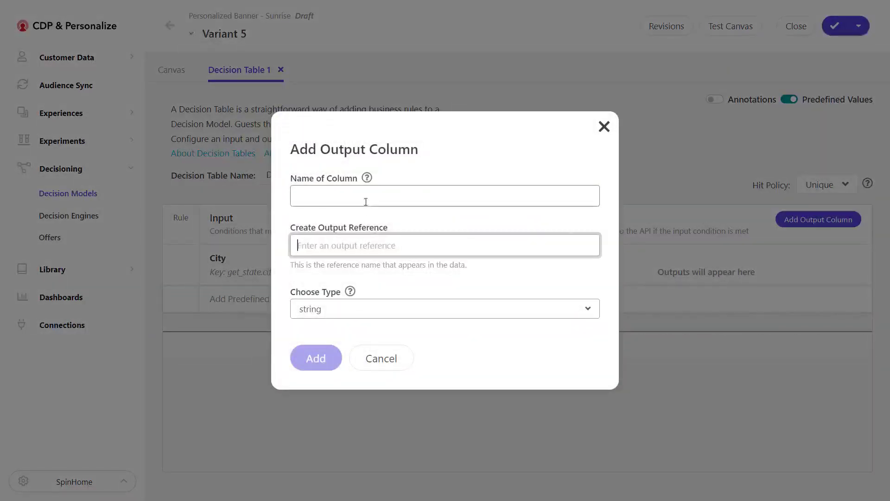
click(362, 195)
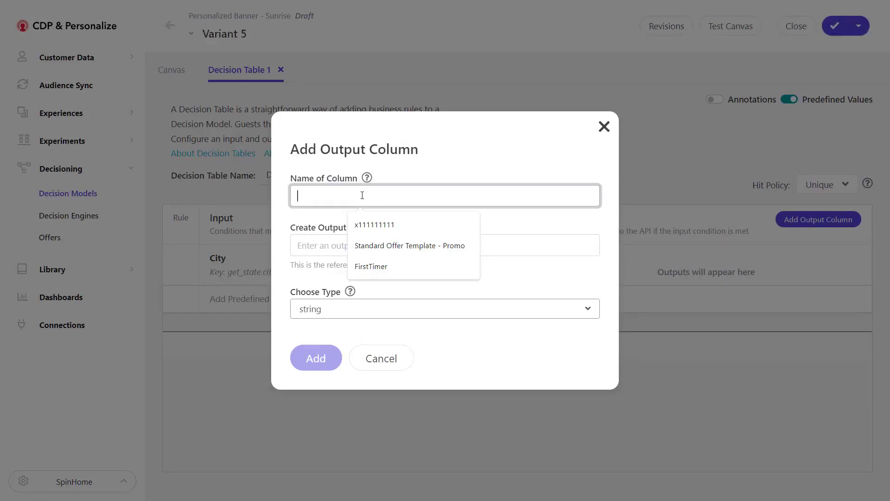
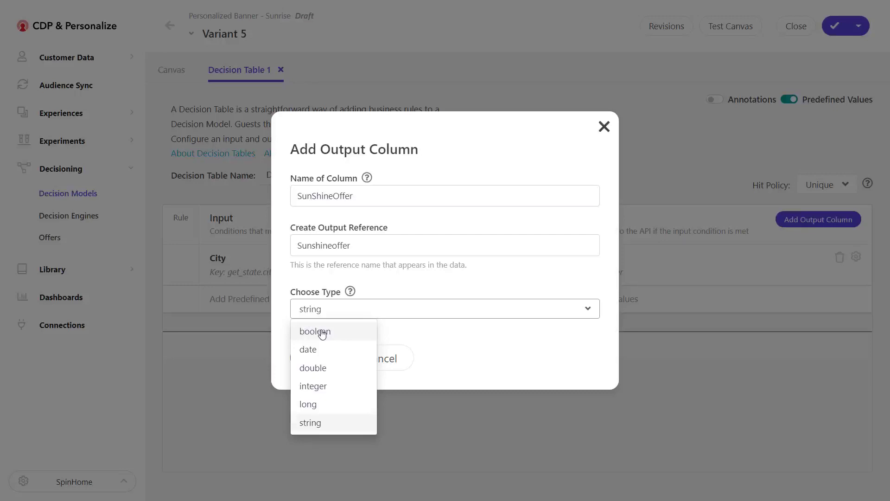
click(322, 332)
click(316, 359)
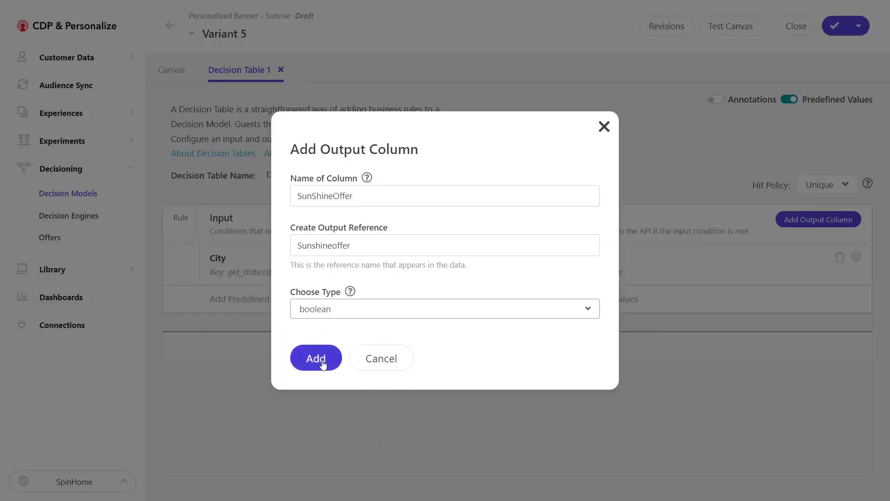
- Add two rules and fill in the first with City Paris, FirstTimer true and SunShineOffer false
click(527, 346)
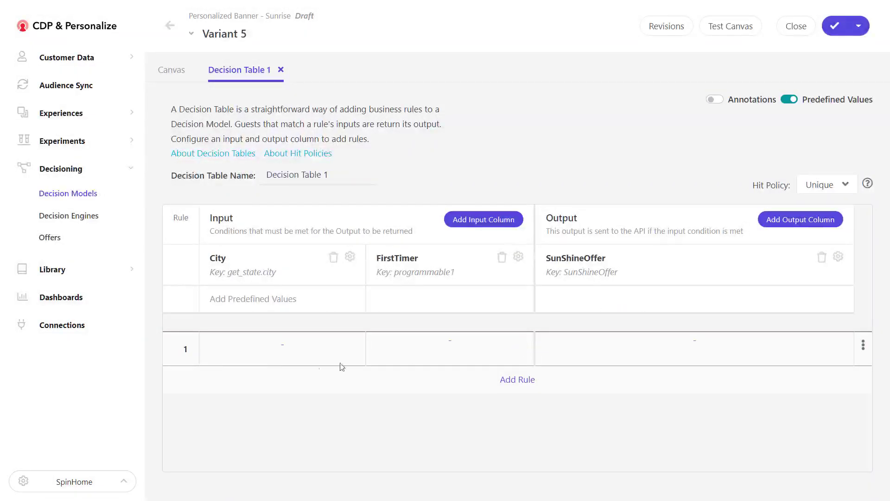
click(247, 342)
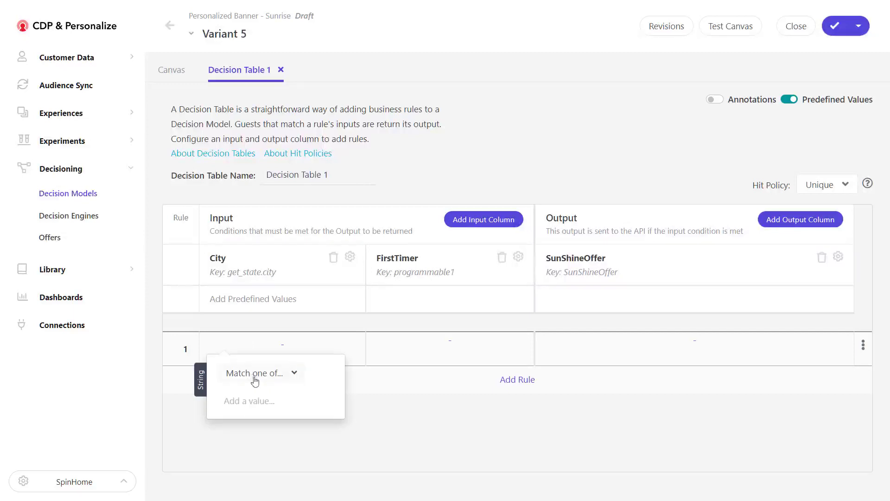
text(Paris)
click(518, 379)
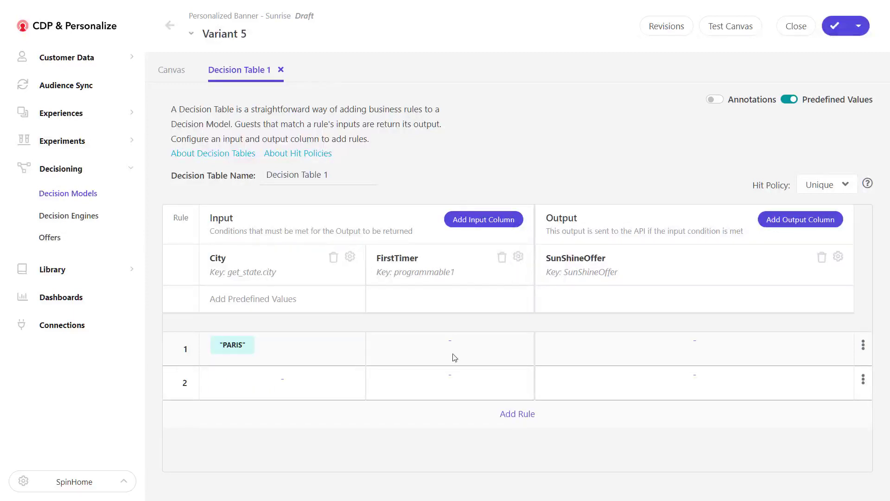
click(470, 349)
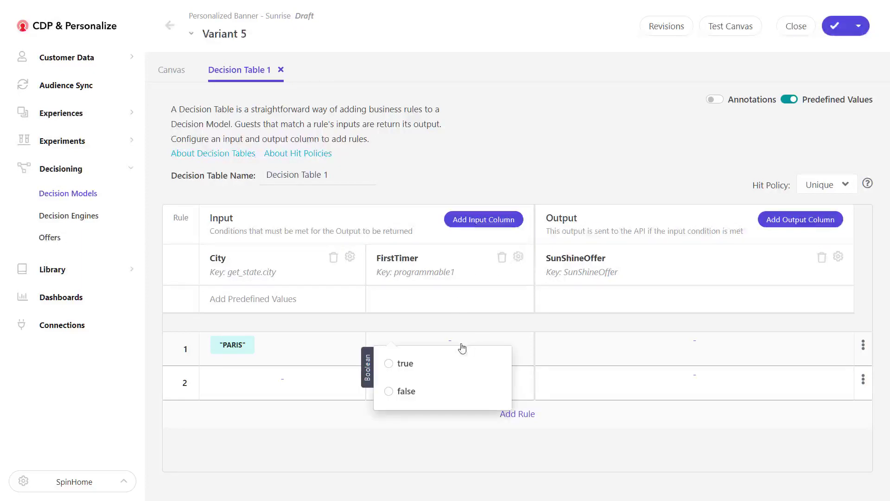
click(404, 364)
click(635, 358)
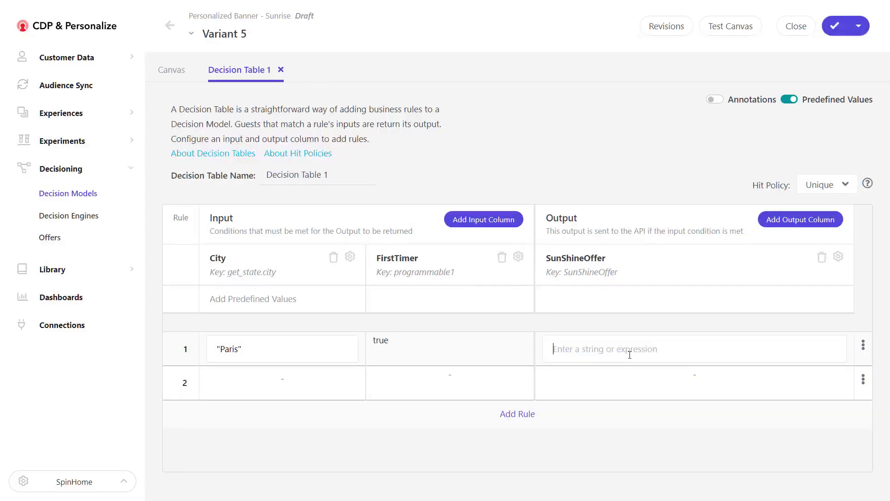
text(false)
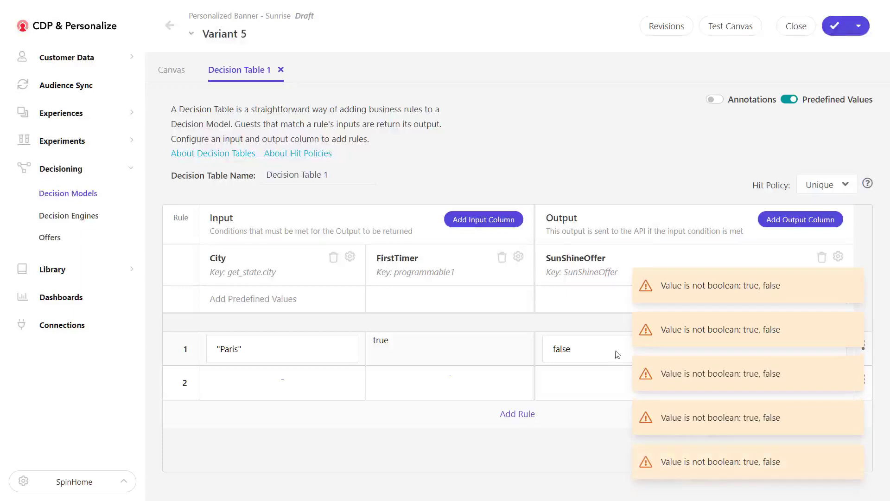
- Fill in the second rule with City Cairo, FirstTimer true and SunShineOffer true
click(282, 378)
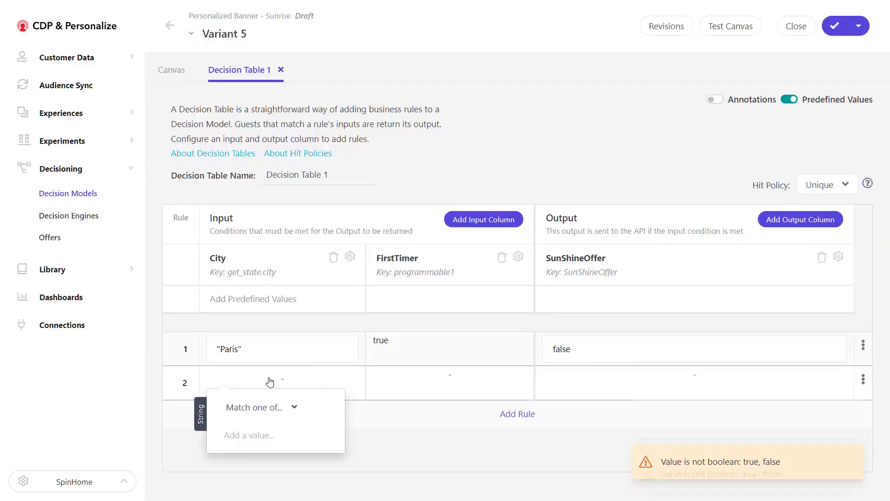
text(Cairo)
key(Return)
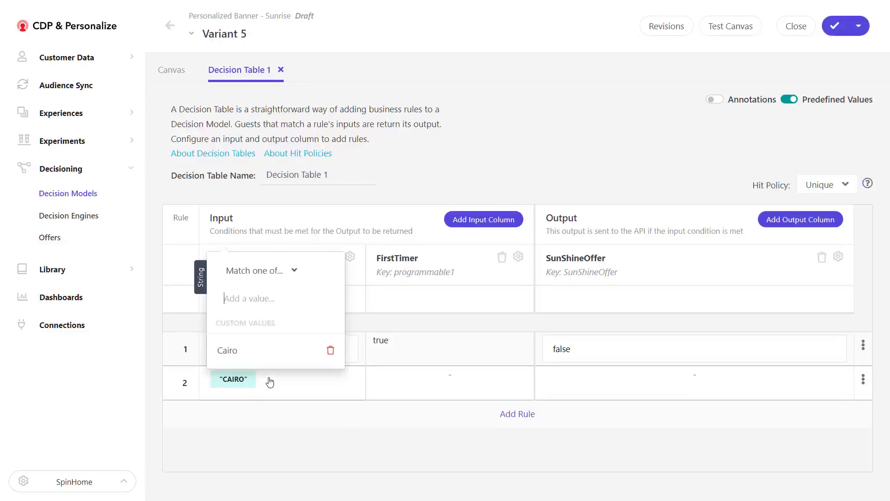
click(450, 377)
click(401, 397)
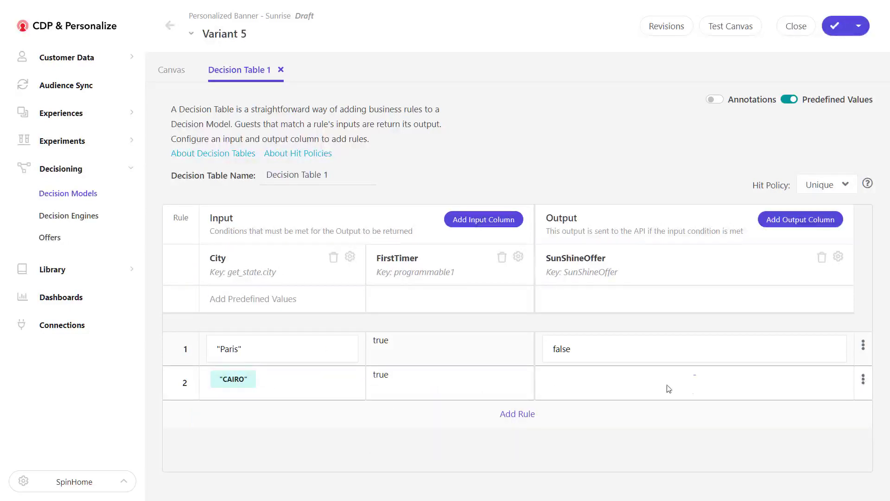
click(570, 386)
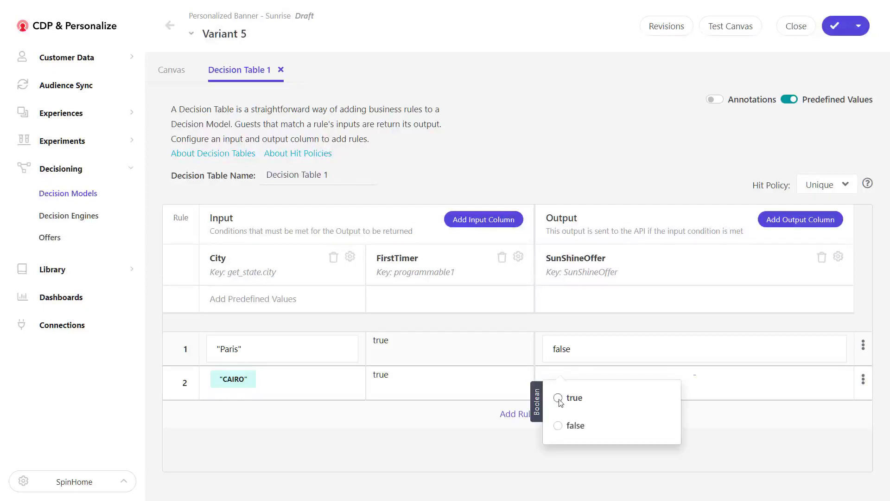
click(558, 397)
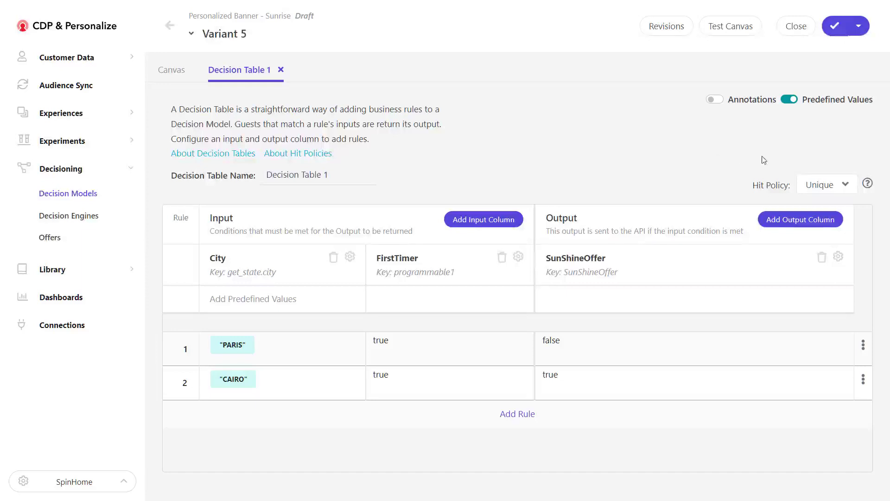
- Review the decision table's hit policy options, including the Collect variants, without choosing another policy
click(839, 187)
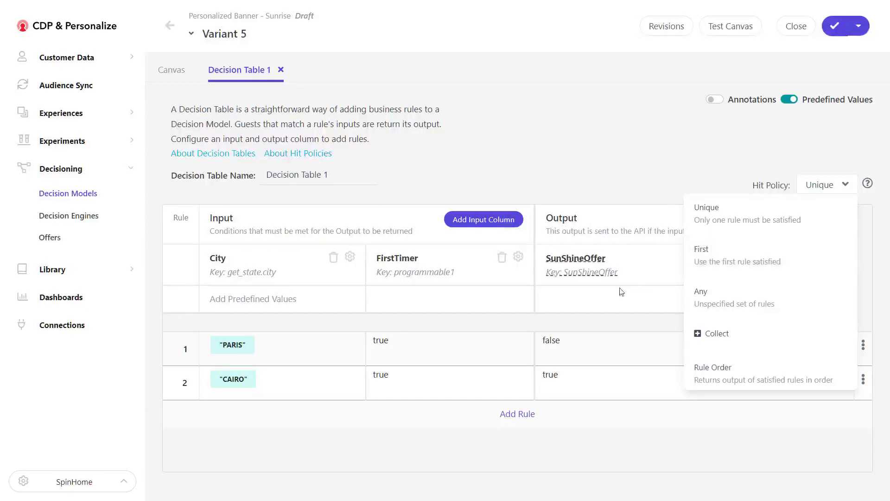
click(487, 338)
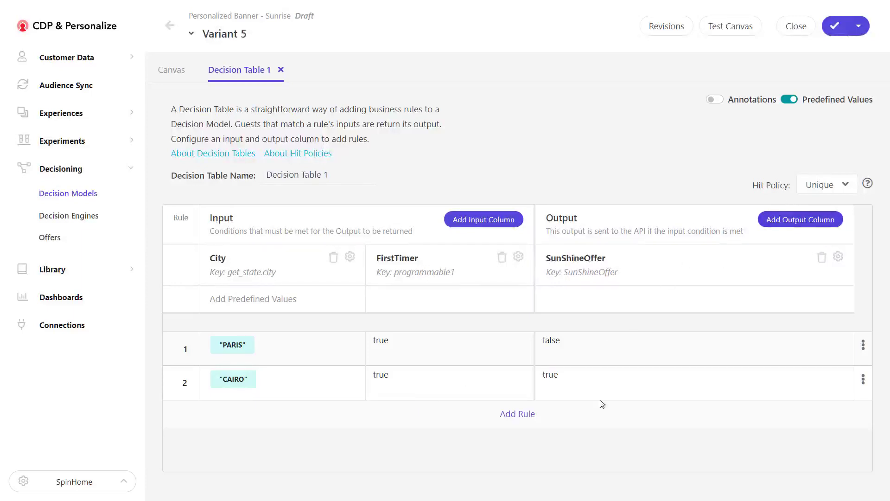
click(830, 184)
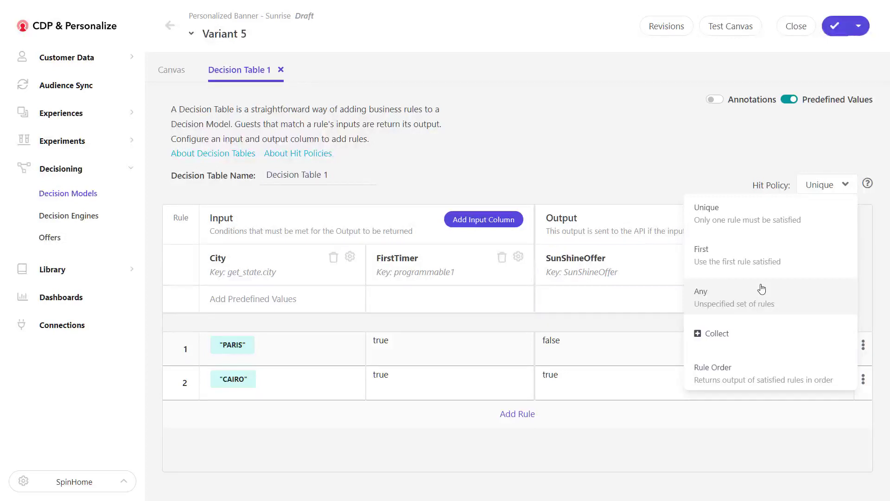
click(699, 335)
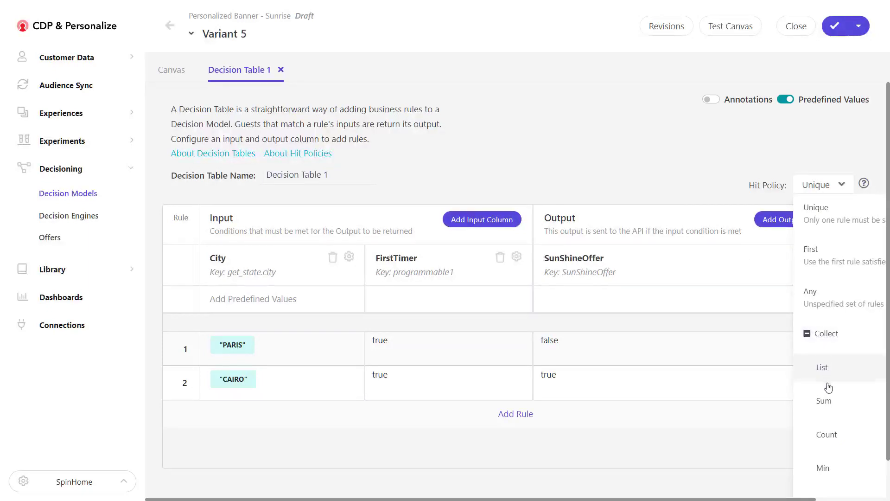
scroll(829, 387, down, 1)
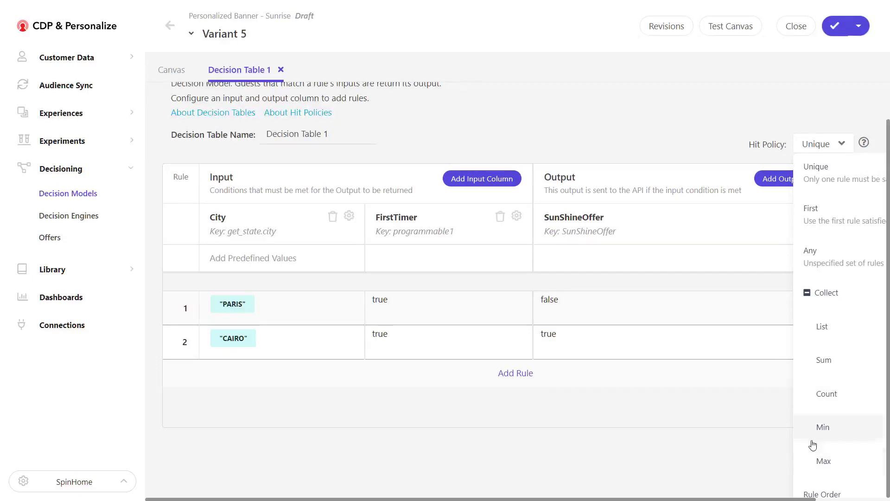
click(807, 293)
click(618, 154)
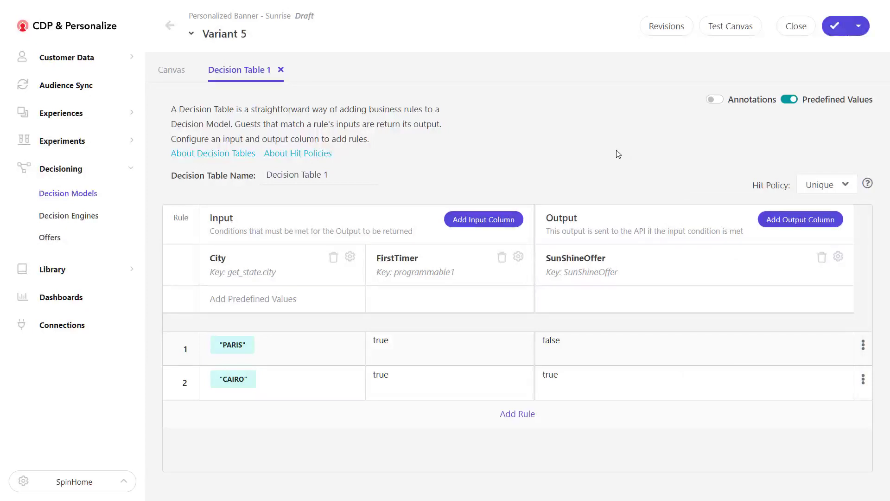
- Close Decision Table 1, open the Test Canvas window and move it clear of the side navigation
click(281, 71)
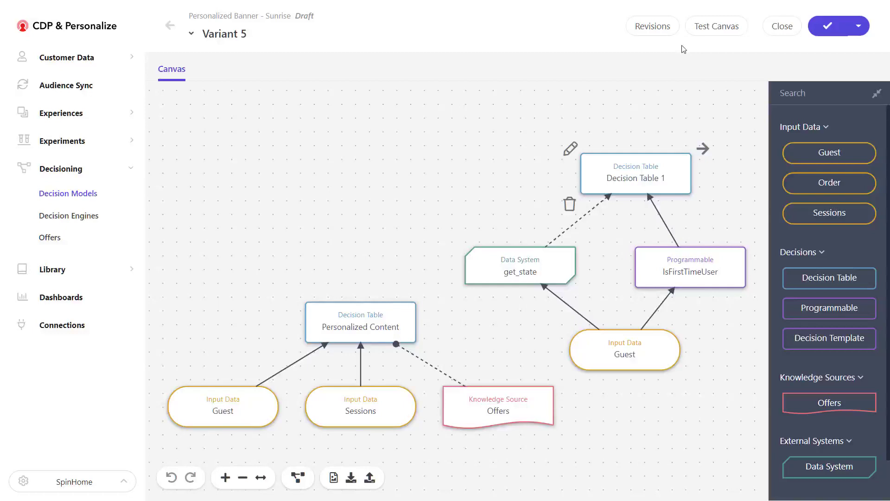
click(716, 27)
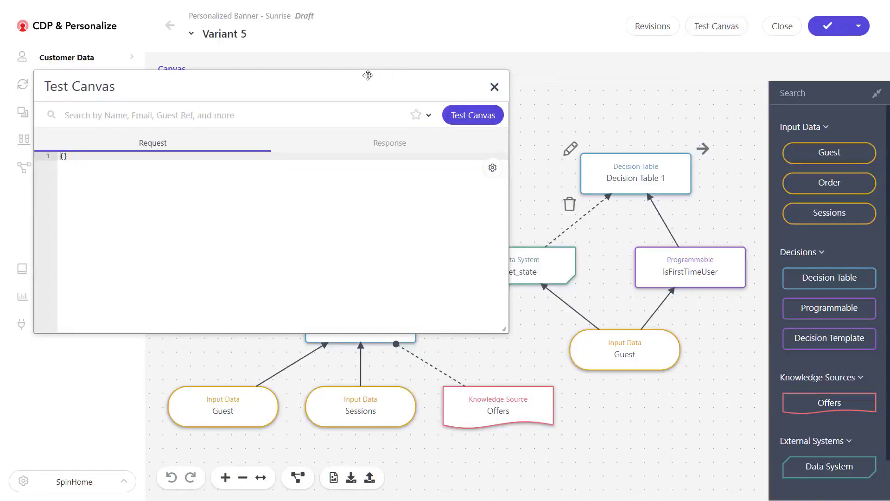
drag(371, 82, 492, 66)
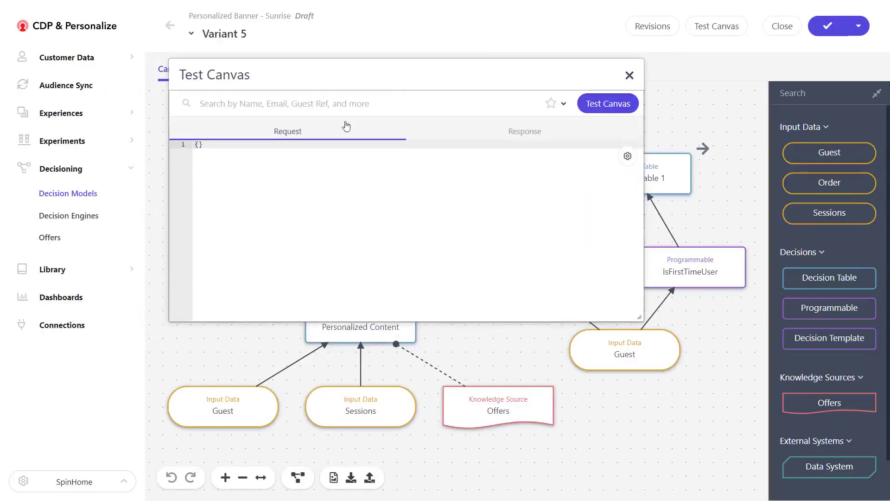
- Search for a guest by first name, select the matching profile and run the canvas test with that guest's data
click(290, 106)
text(mark)
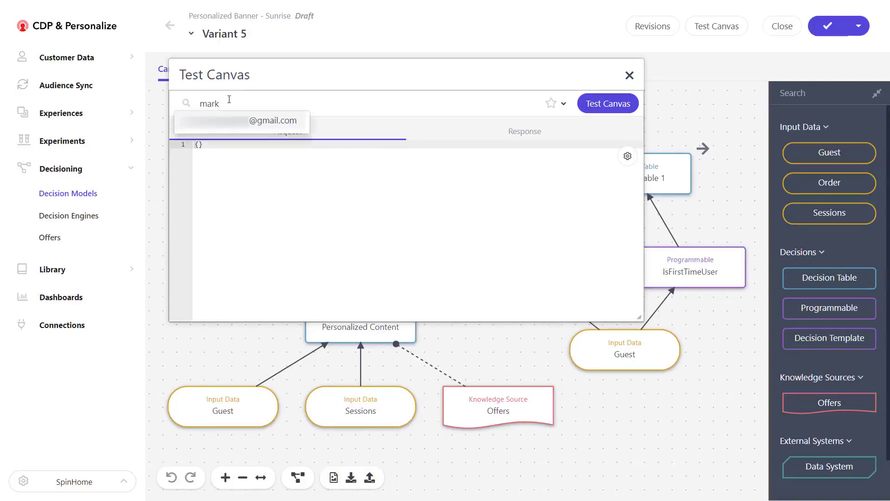
click(236, 120)
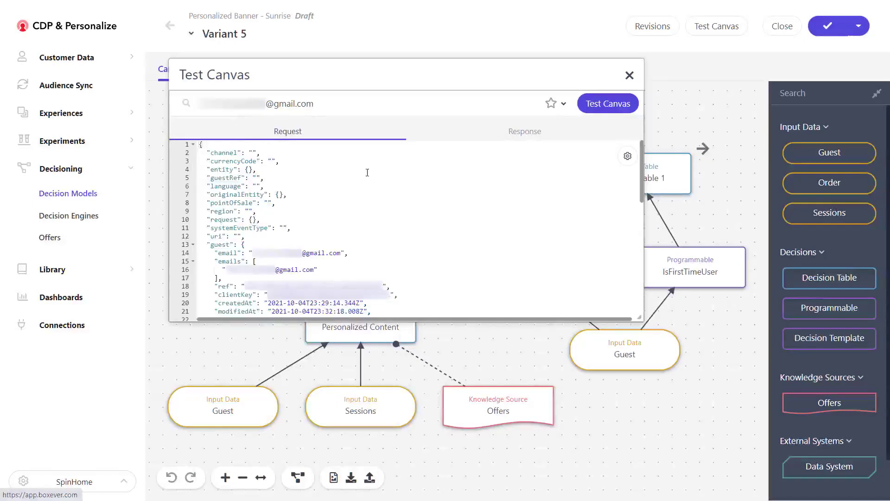
click(591, 108)
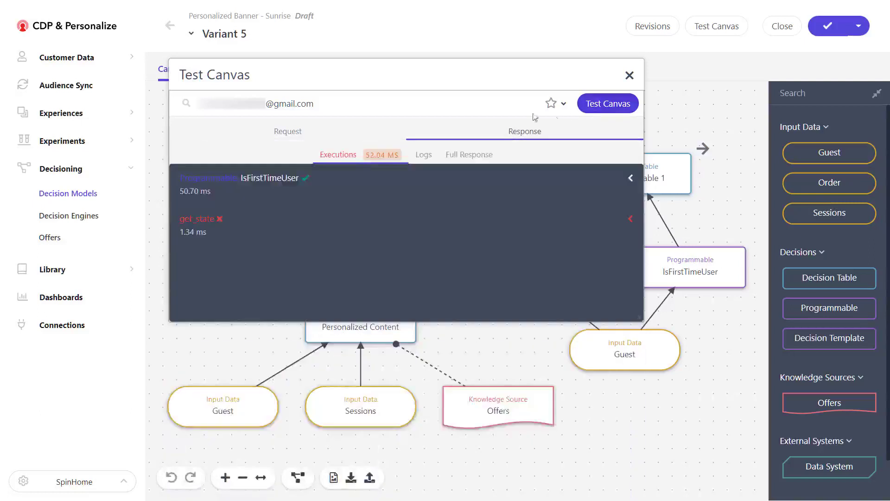
- Examine the get_state execution details and the end of the full test response, and close the Test Canvas window
drag(416, 66, 429, 66)
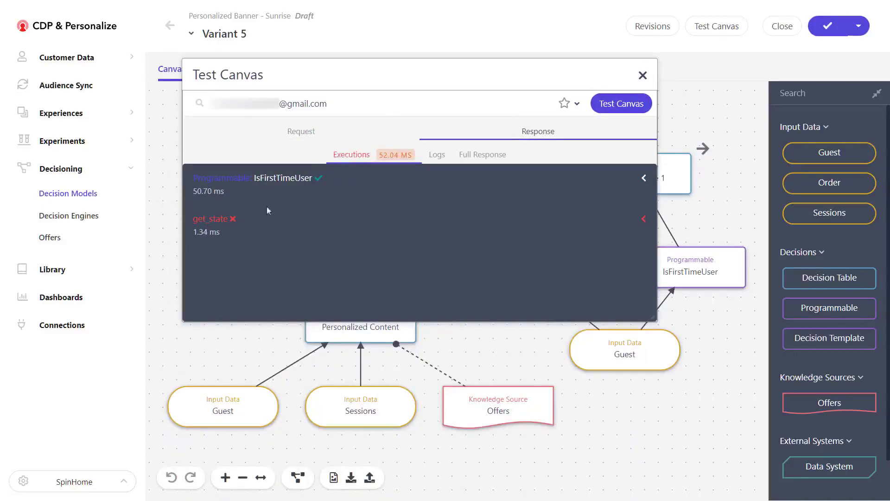
click(216, 232)
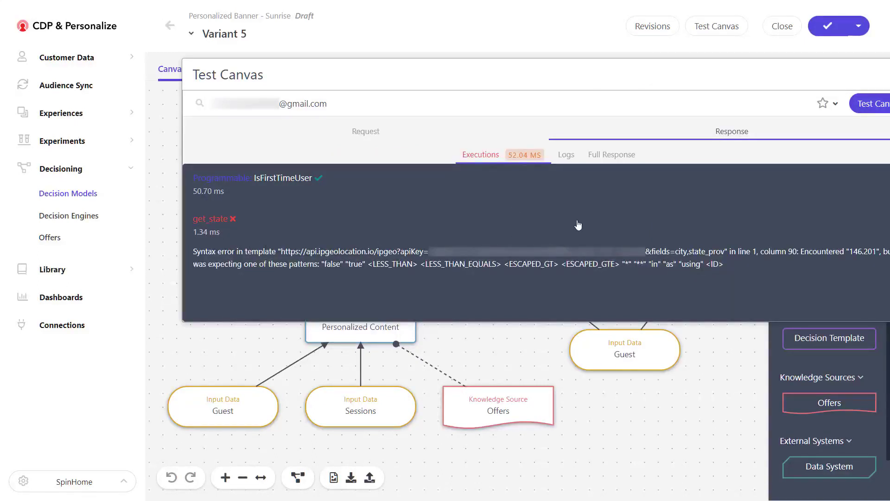
click(621, 167)
scroll(390, 211, down, 3)
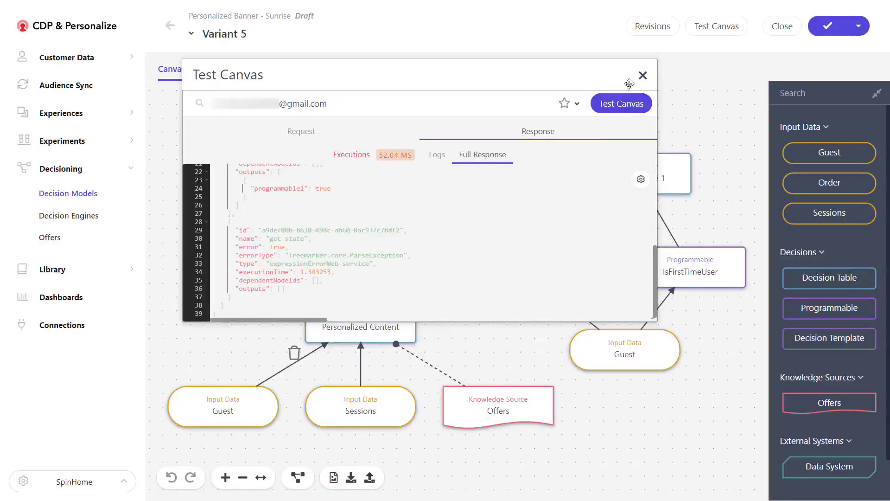
click(642, 75)
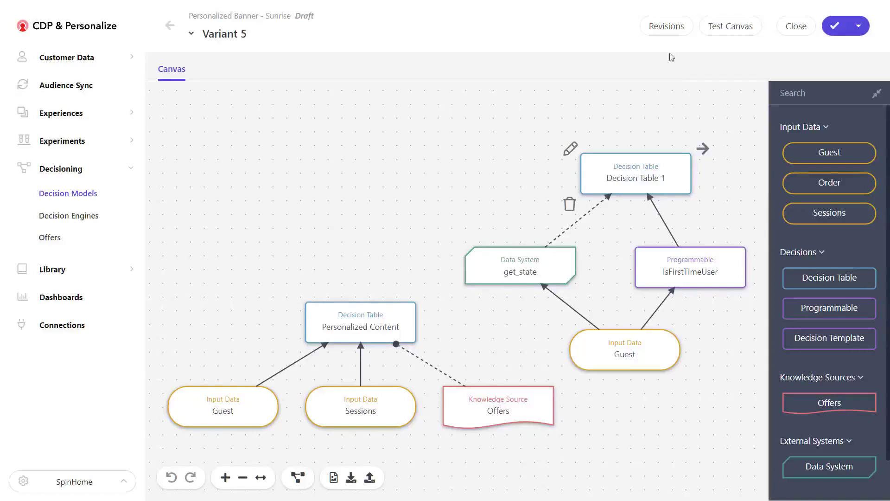
- Review Variant 5's revision history by expanding the second, fourth and sixth revisions to see their recorded changes
click(672, 28)
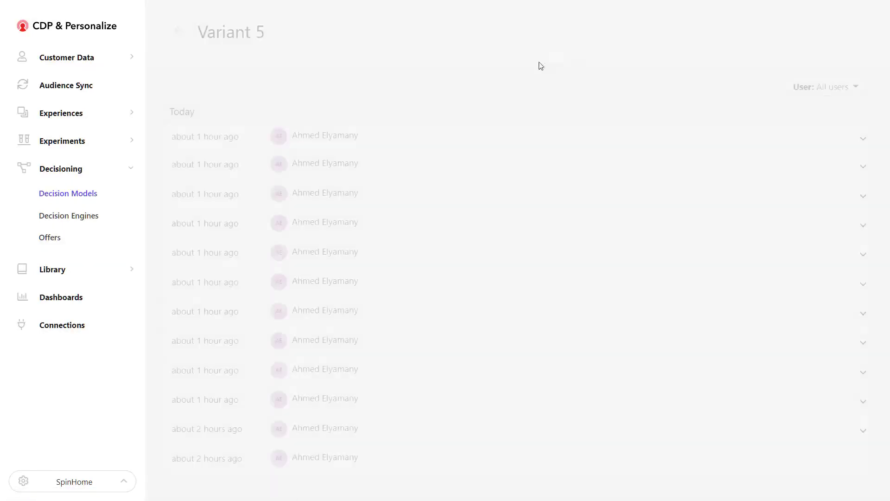
mouse_move(403, 154)
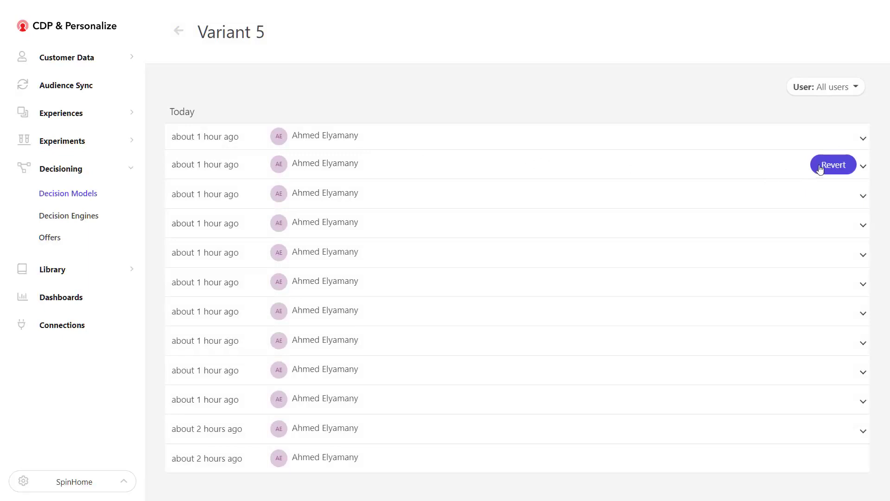
click(863, 166)
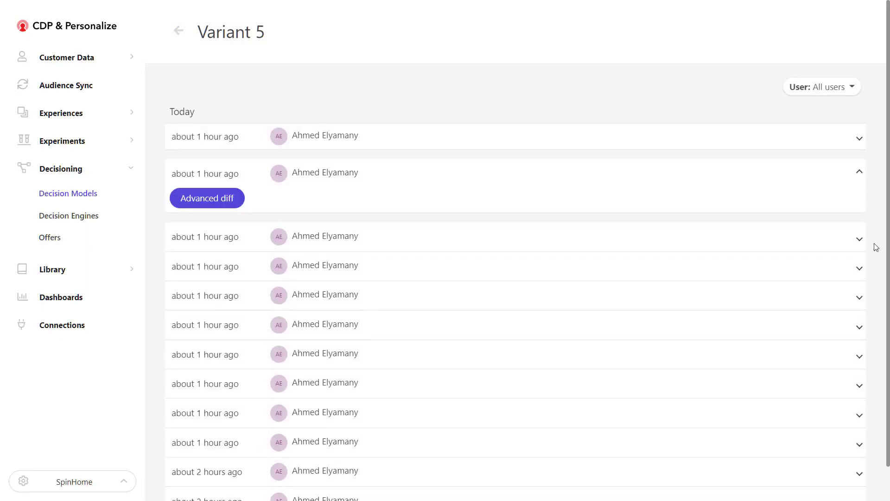
click(861, 271)
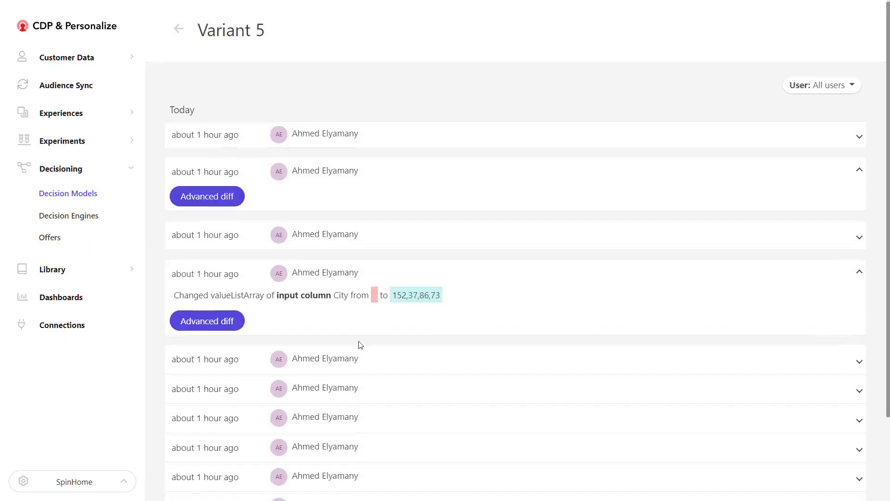
scroll(782, 334, down, 1)
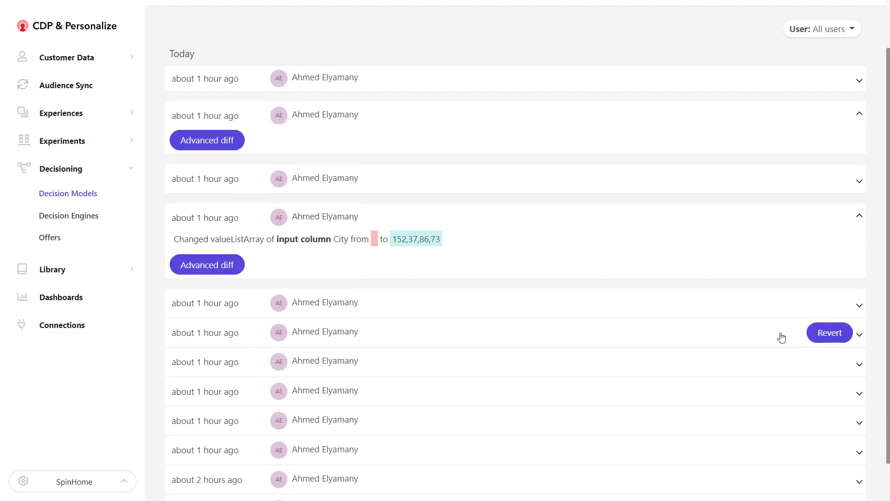
click(862, 340)
scroll(588, 335, down, 2)
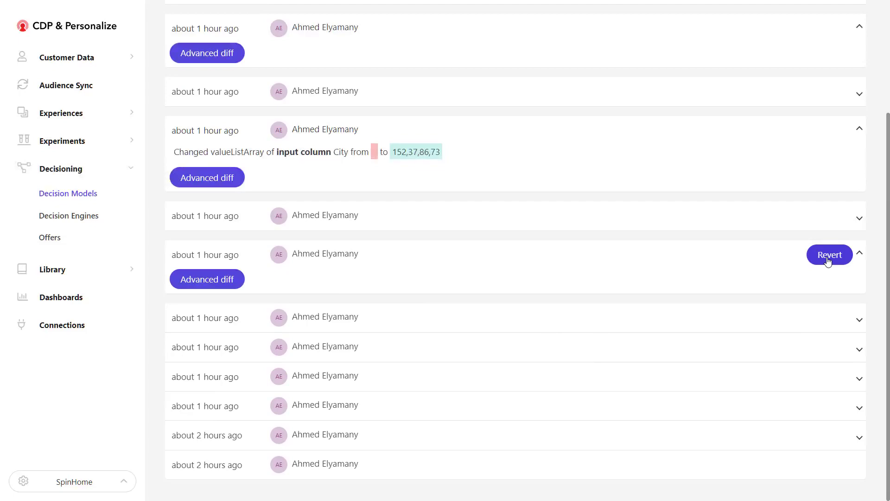
scroll(826, 261, up, 3)
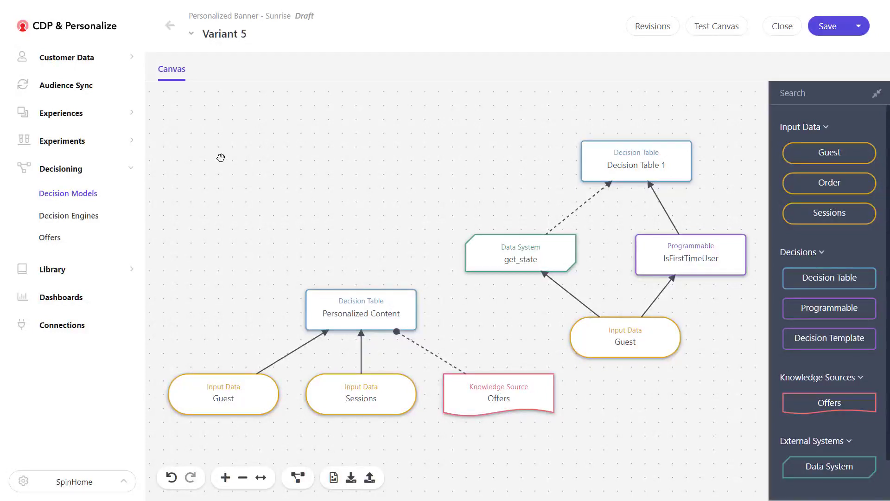
- Add a Decision Template element above Personalized Content and assign it the Get Current User Session Data programmable
mouse_move(389, 222)
mouse_down()
mouse_move(365, 201)
mouse_move(376, 212)
mouse_up()
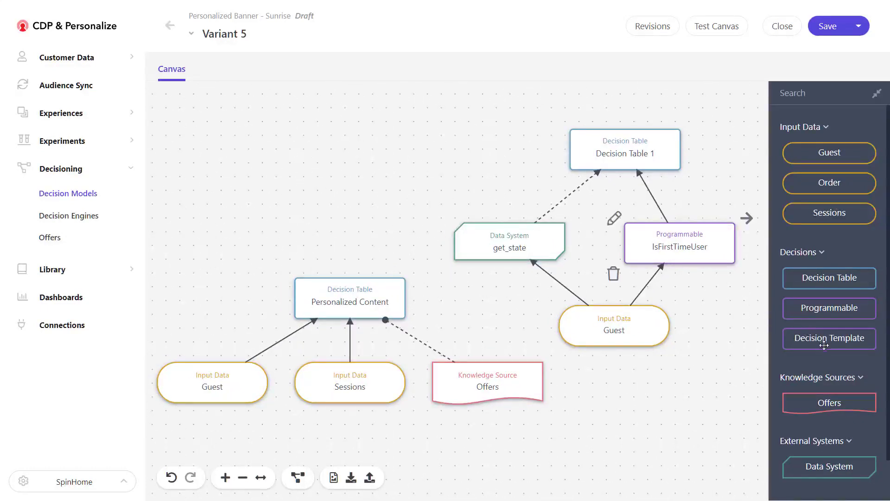
drag(814, 337, 303, 164)
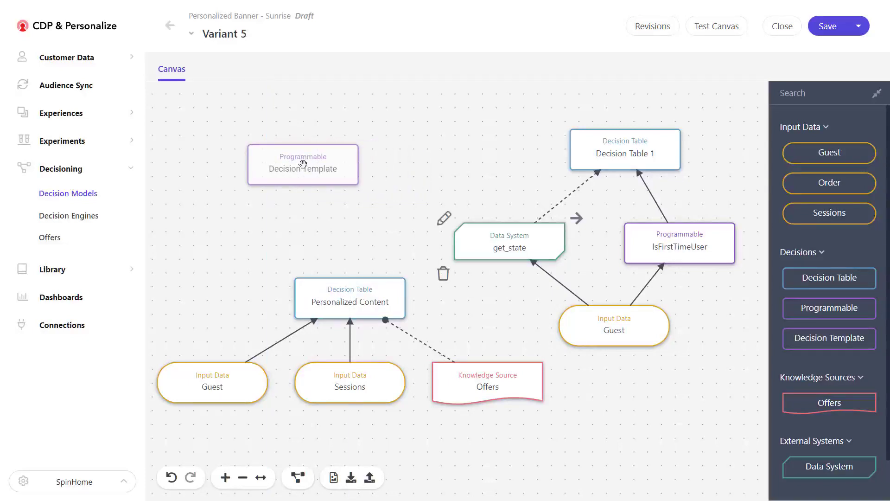
drag(303, 164, 302, 164)
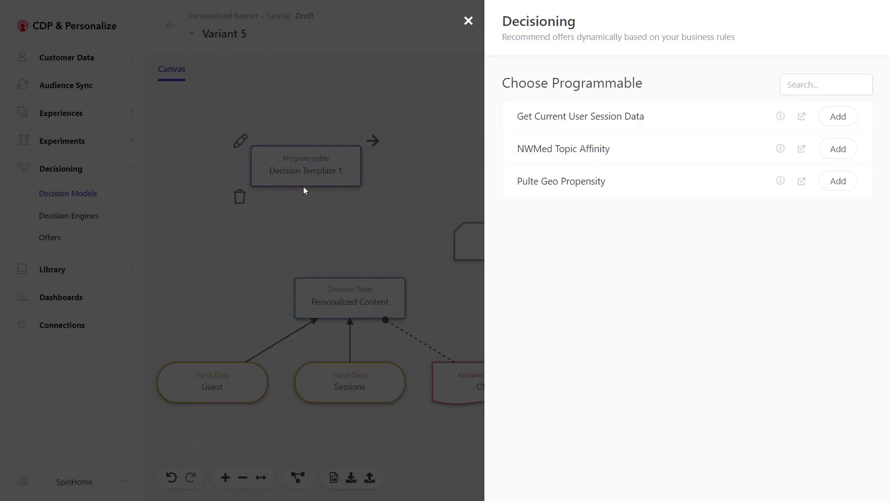
click(838, 119)
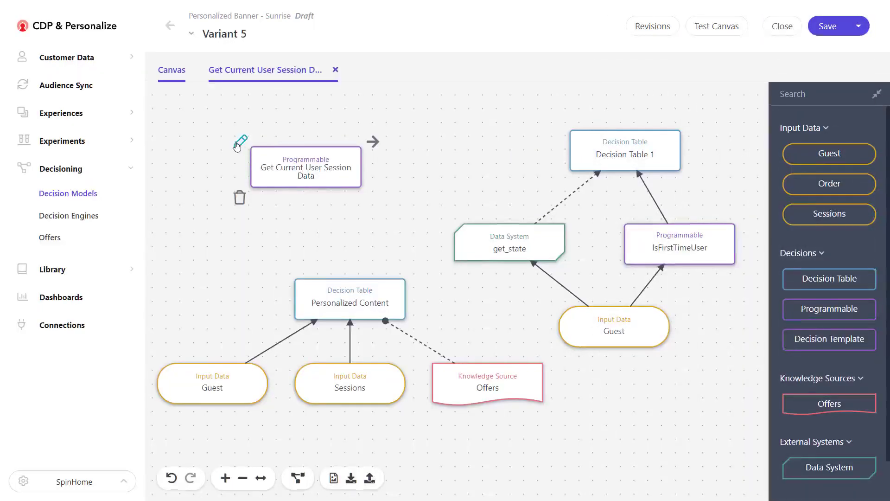
- Inspect the Get Current User Session Data element's JavaScript and its template configuration, and close its editor
click(238, 144)
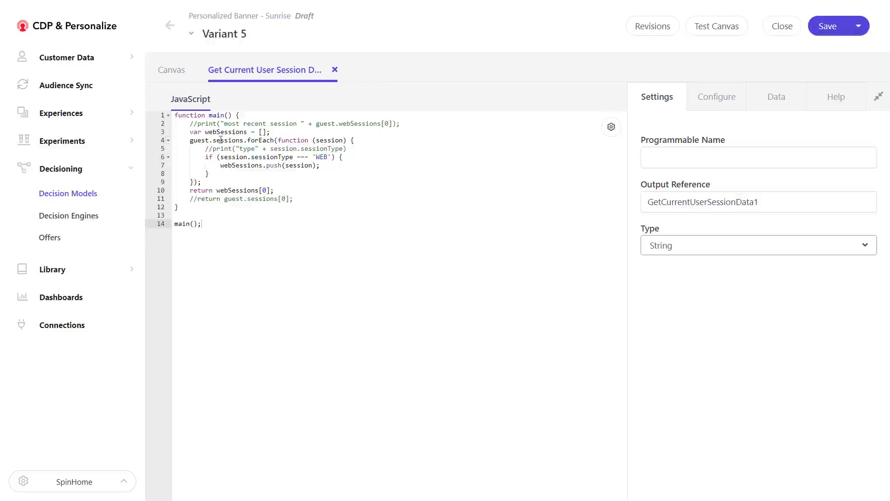
click(709, 101)
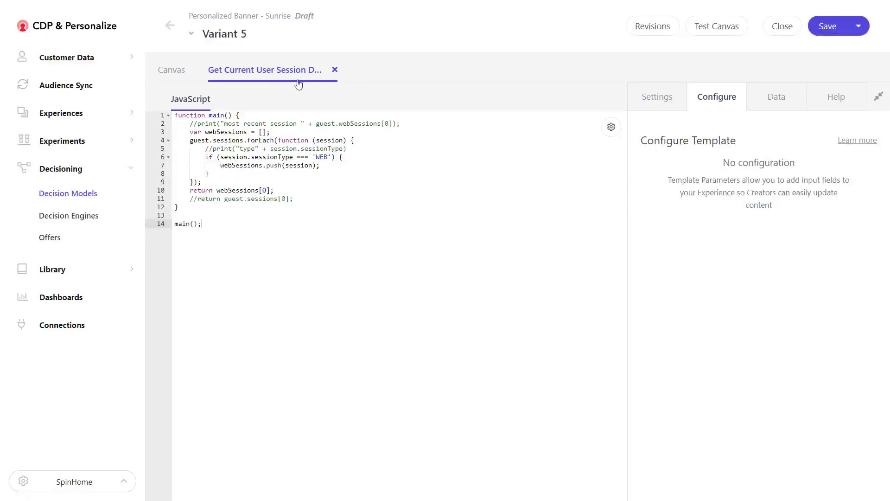
click(334, 71)
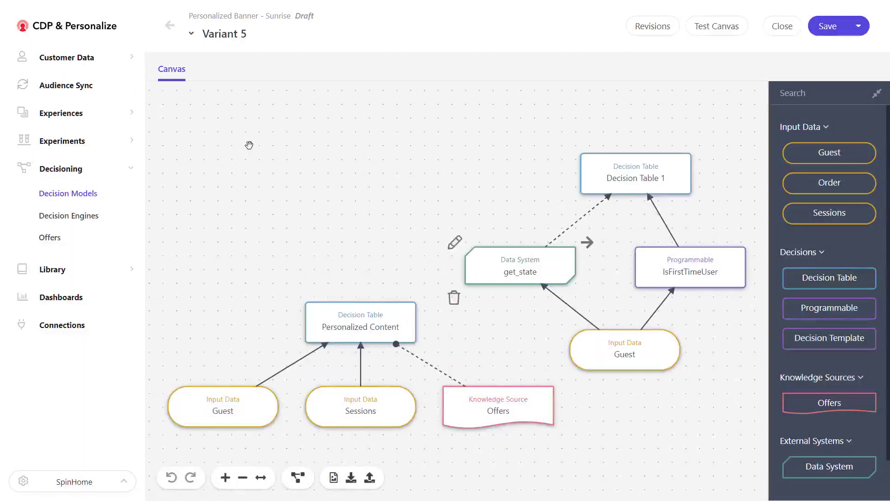
- Open the Geo IP localized banner web experience and review its build setup, including page targeting and the decision model
click(65, 113)
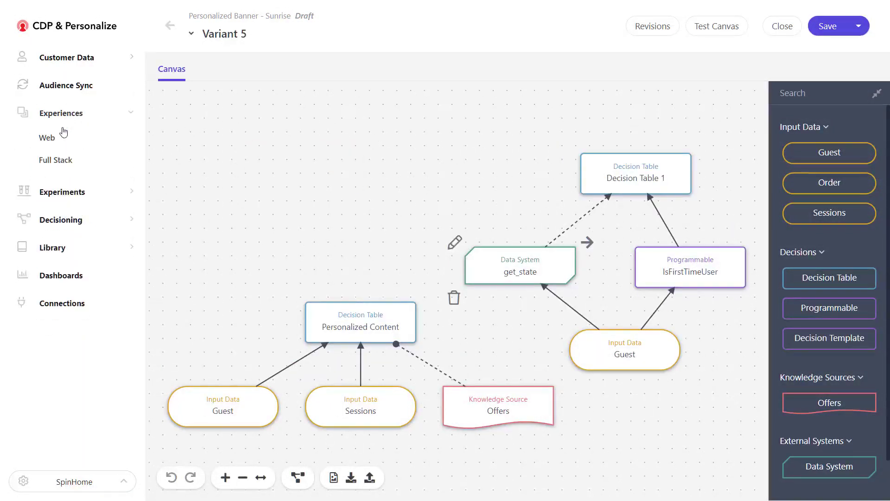
click(43, 138)
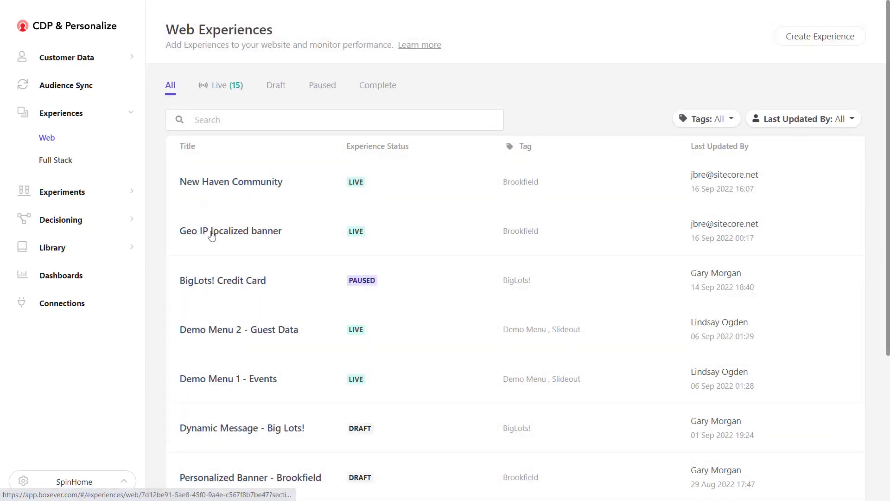
click(212, 236)
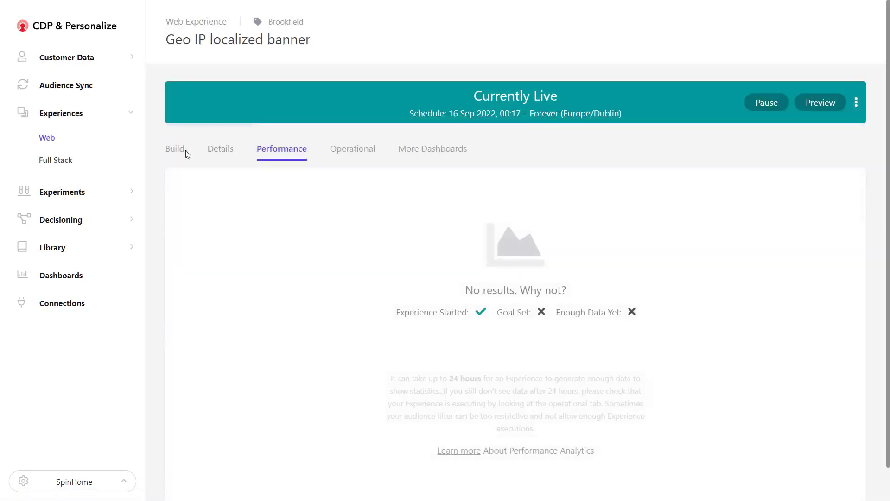
click(176, 151)
scroll(232, 234, down, 4)
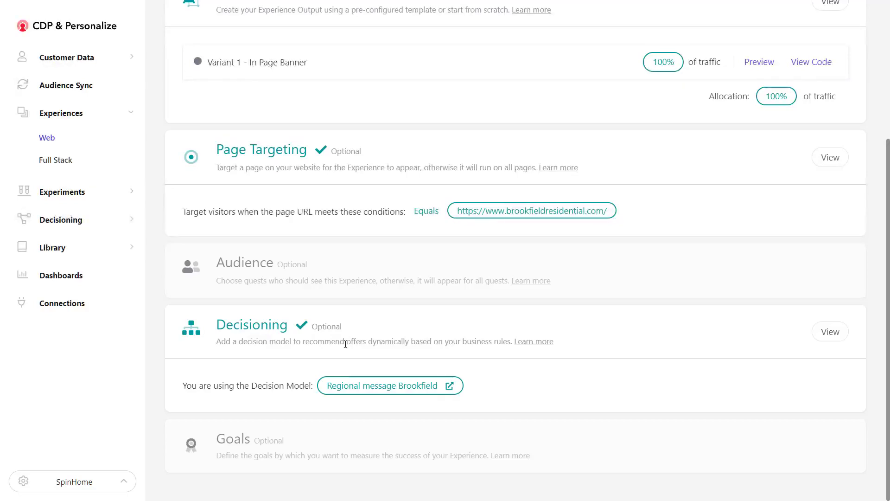
scroll(345, 343, up, 4)
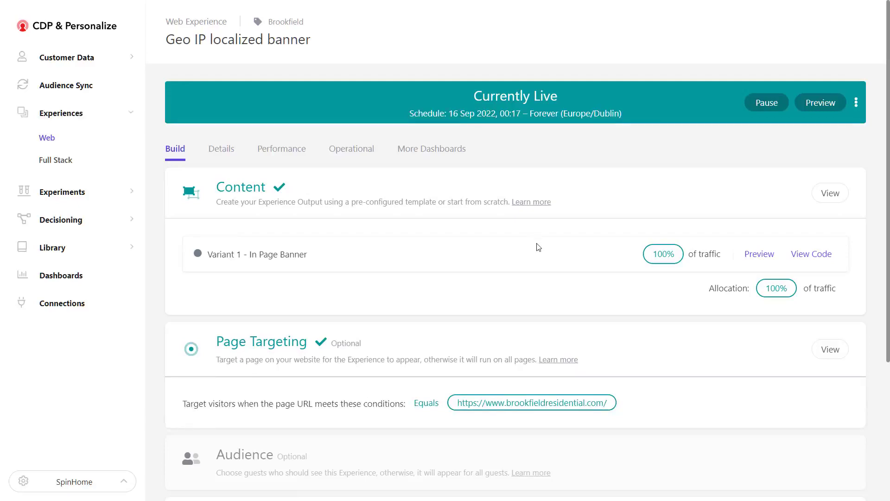
- View the template of Variant 1 - In Page Banner, check its title colour and font size settings, and close it
click(802, 254)
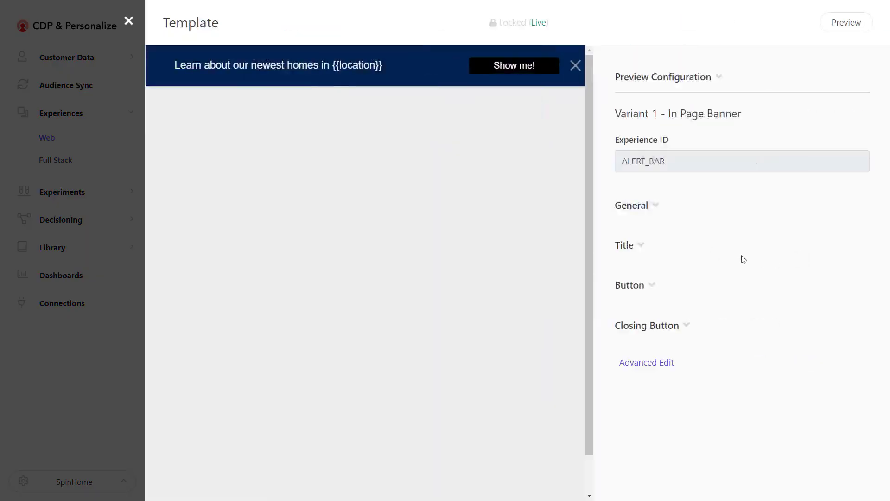
click(643, 247)
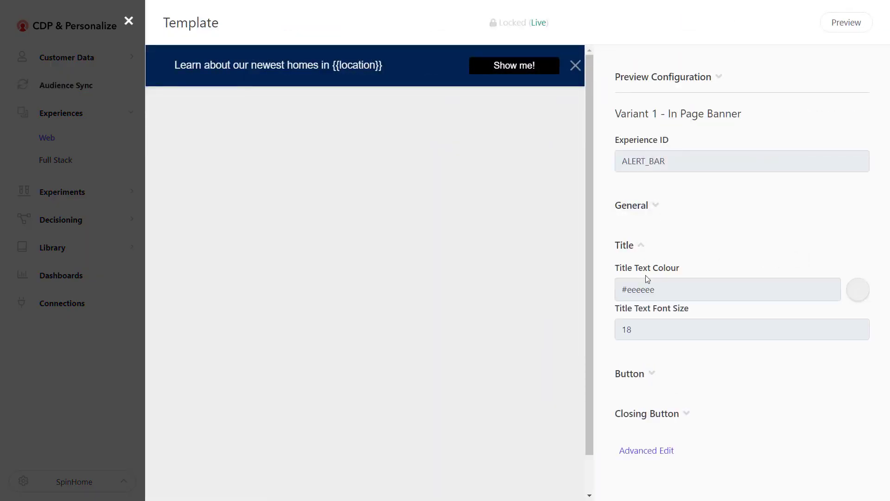
click(128, 21)
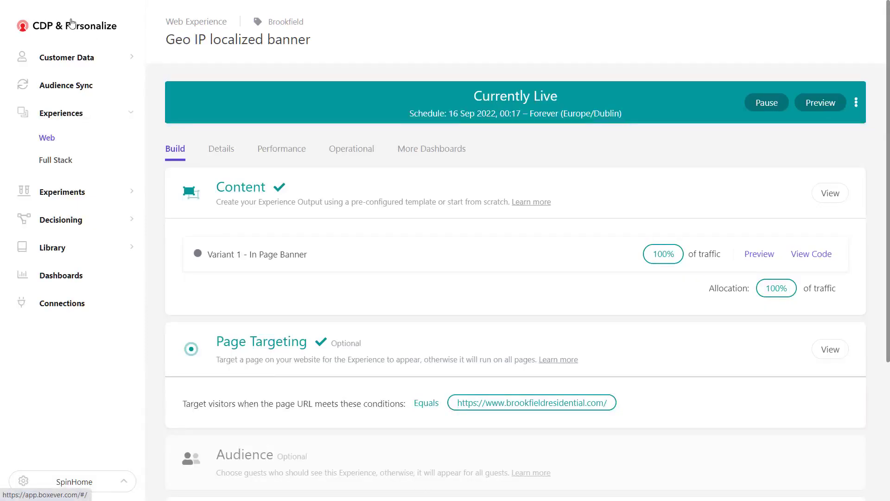